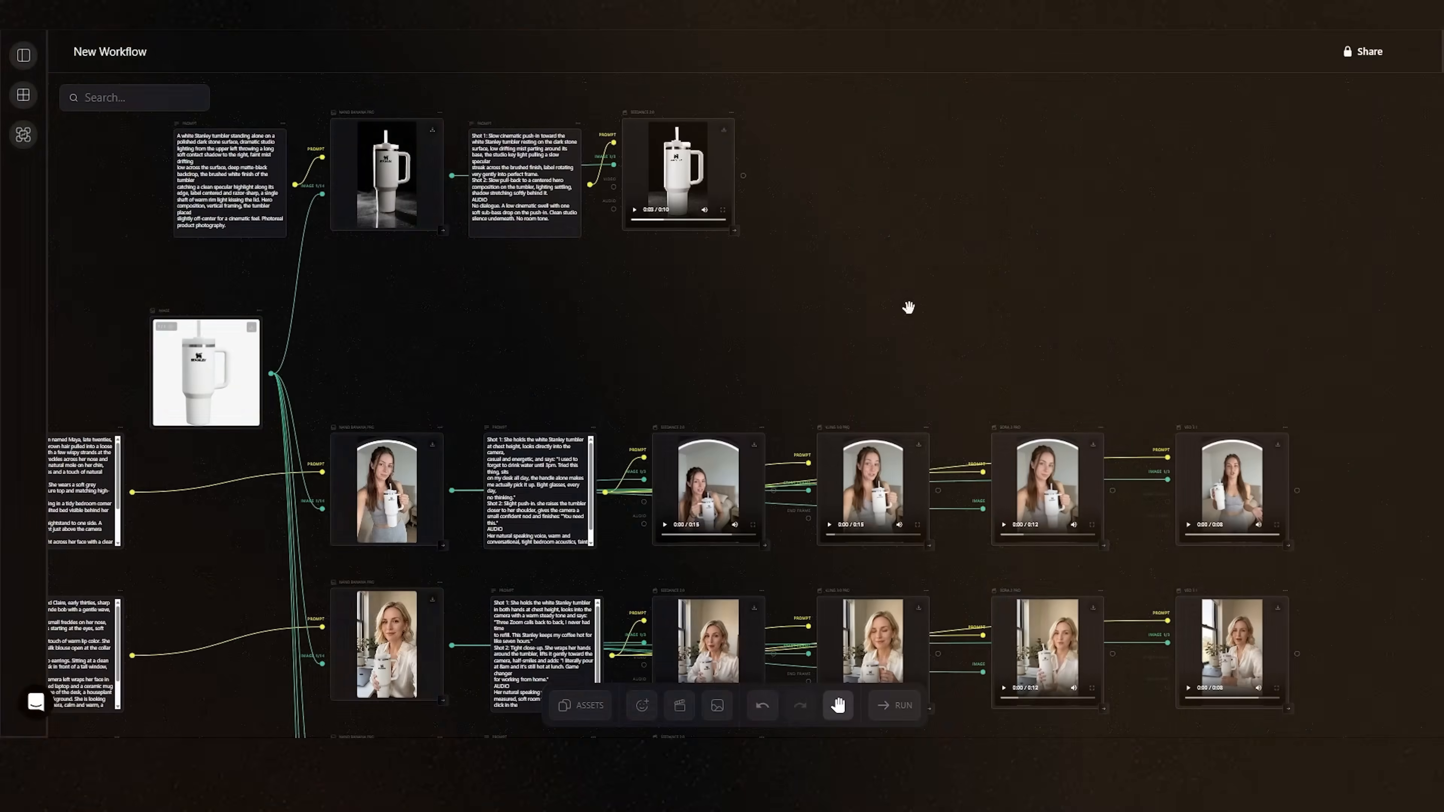
drag(908, 306, 935, 101)
scroll(952, 156, down, 5)
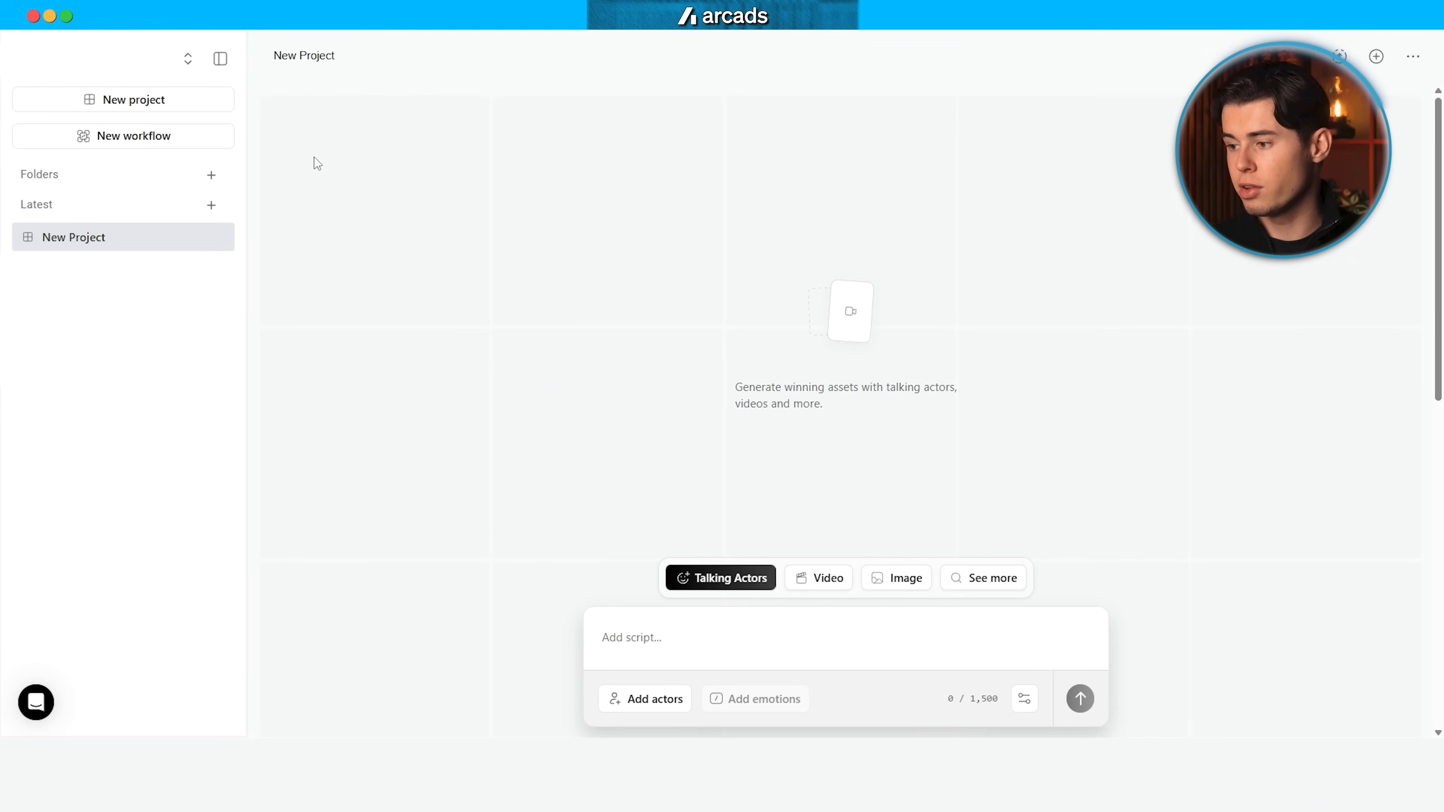
Step: Create a new workflow and add a Prompt text-input node to its canvas
click(135, 142)
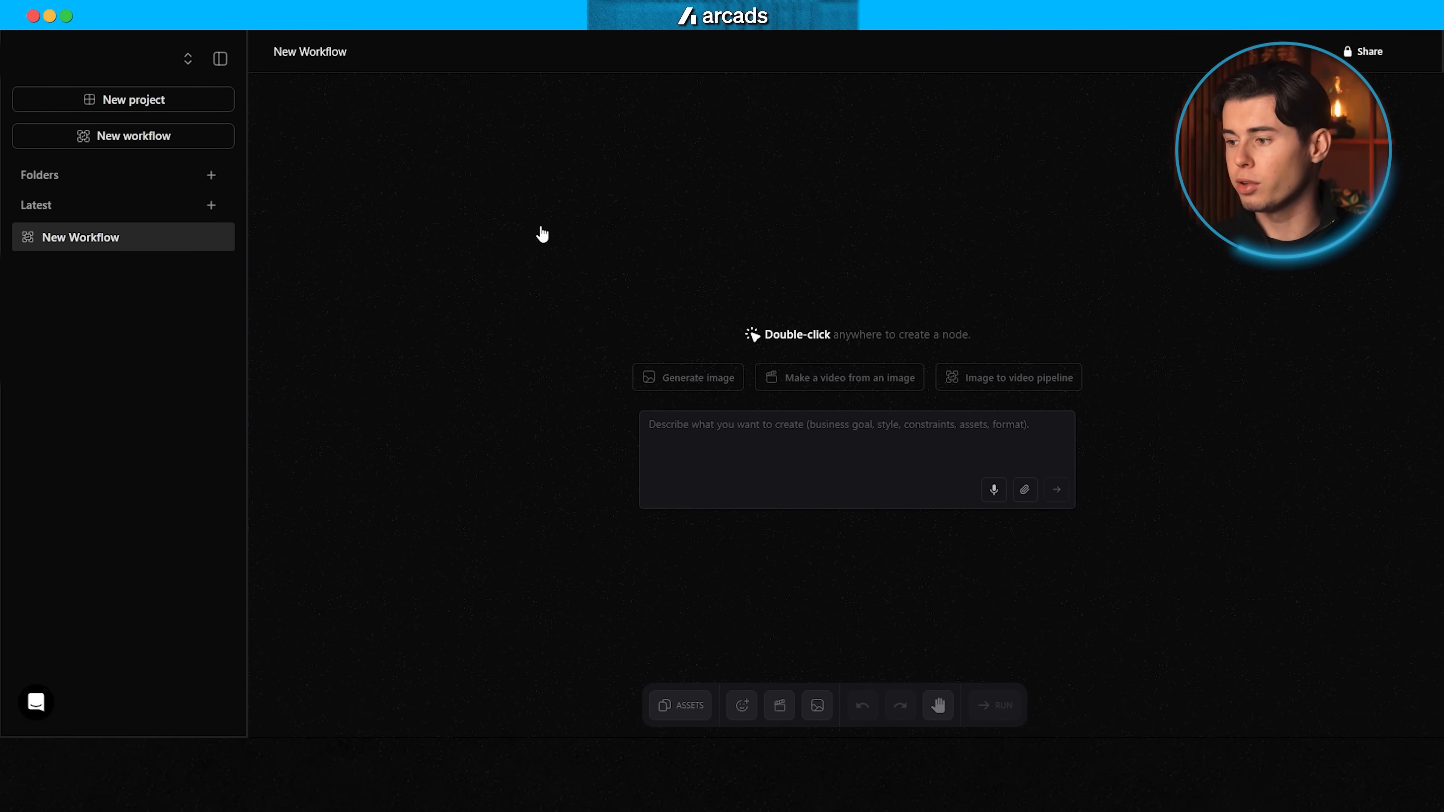
double_click(789, 250)
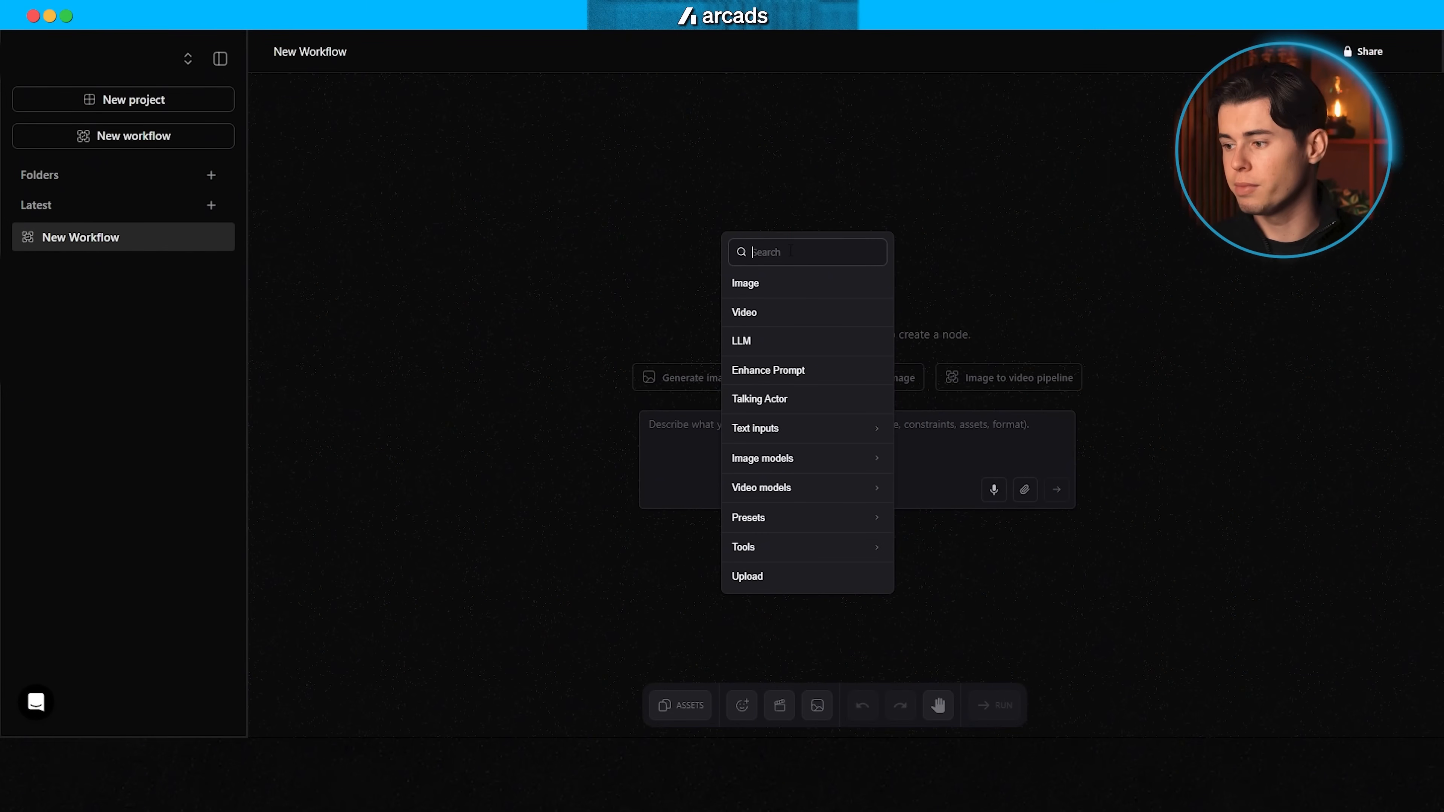
mouse_move(854, 435)
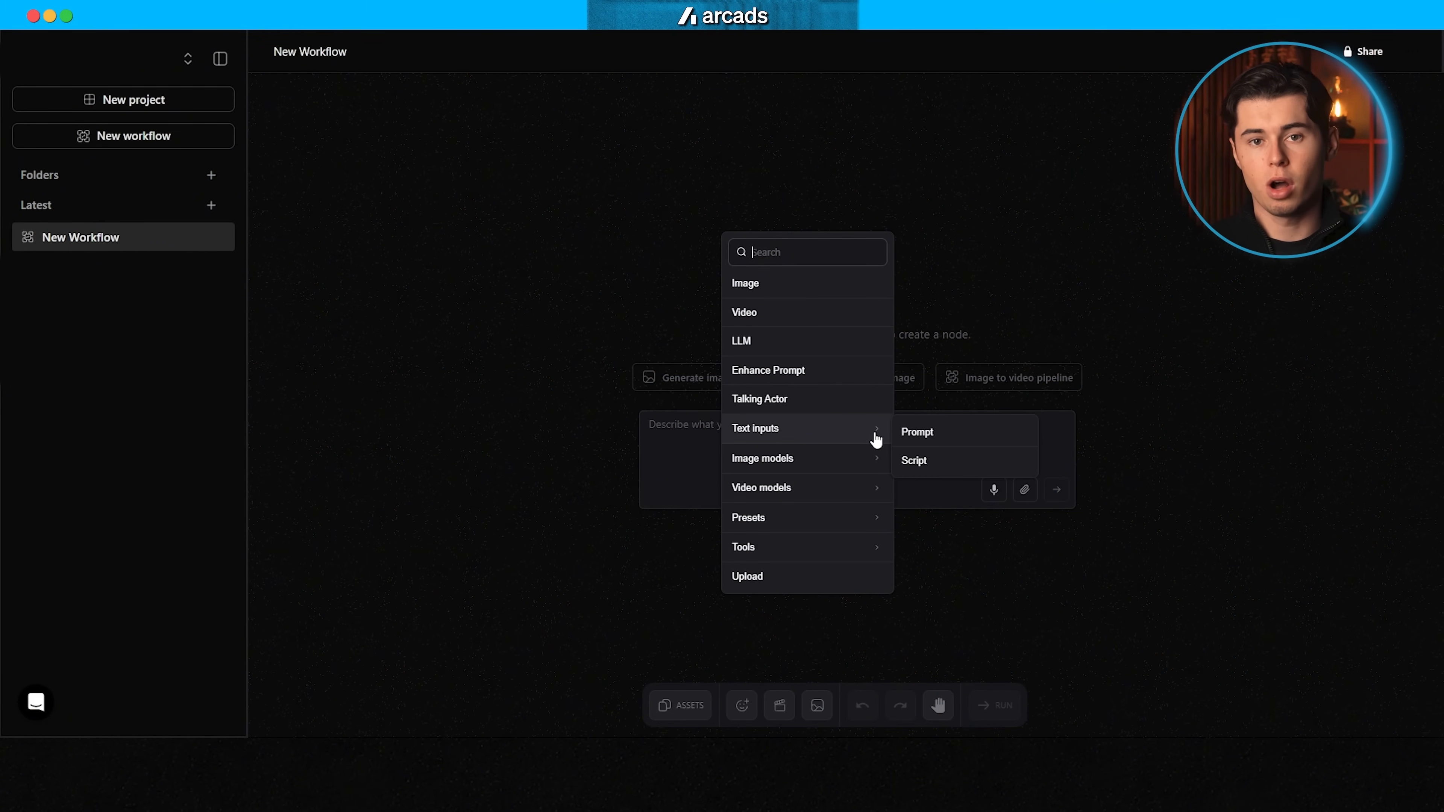
click(919, 429)
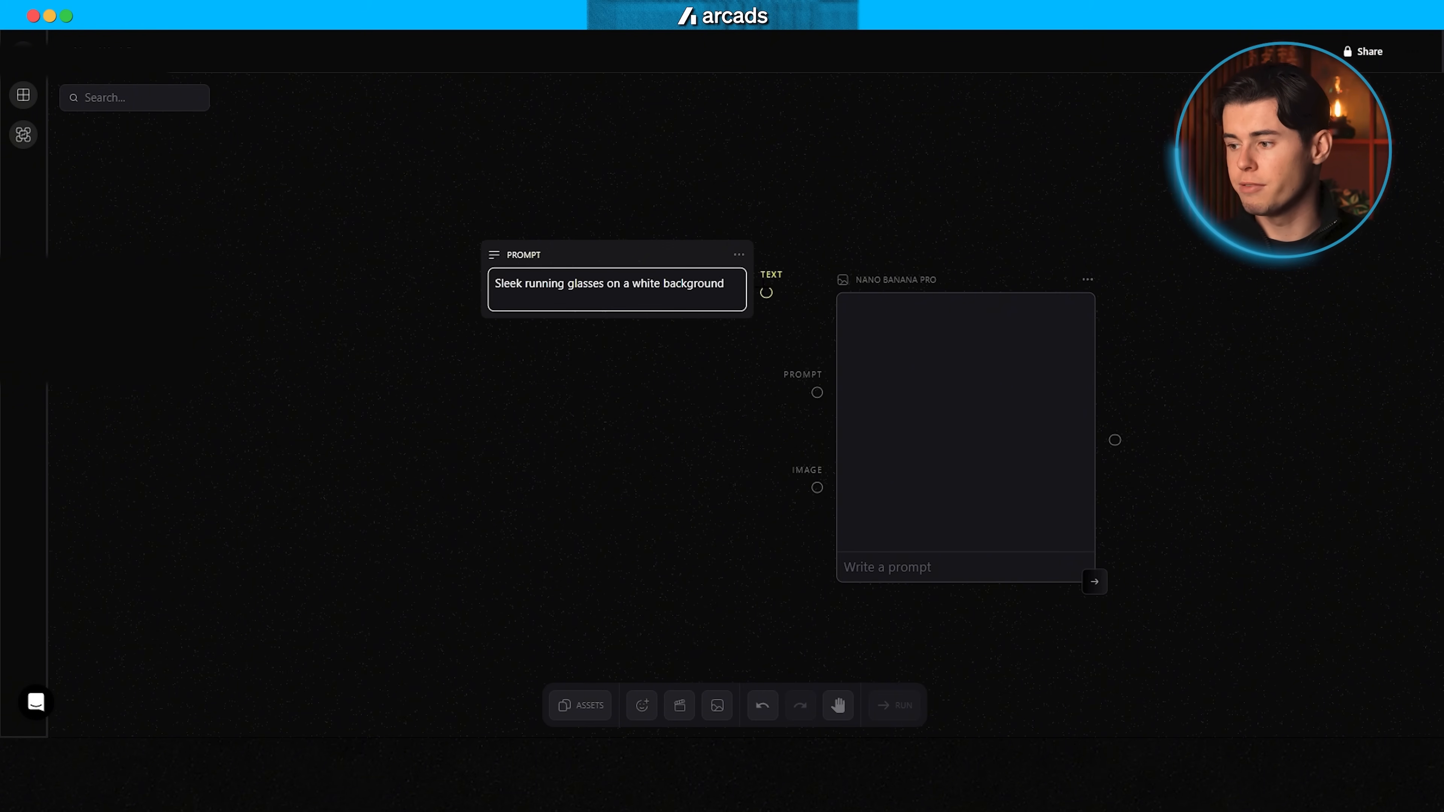
Step: Connect the text output of the running glasses prompt node to the Nano Banana Pro node's prompt input
drag(766, 292, 792, 342)
drag(816, 392, 817, 391)
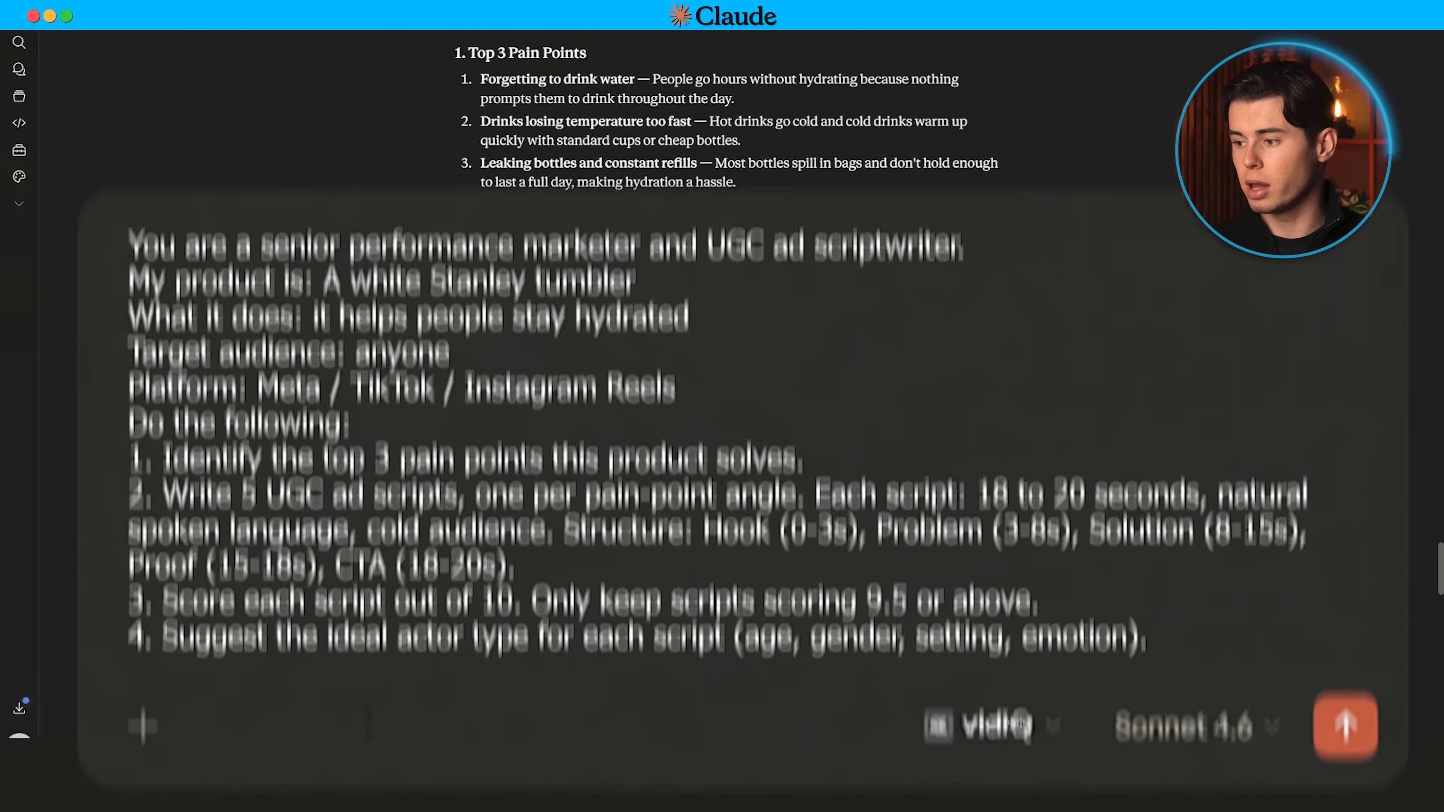
Step: Switch to Claude and review the generated UGC ad scripts for the Stanley tumbler and their scores
scroll(737, 342, down, 5)
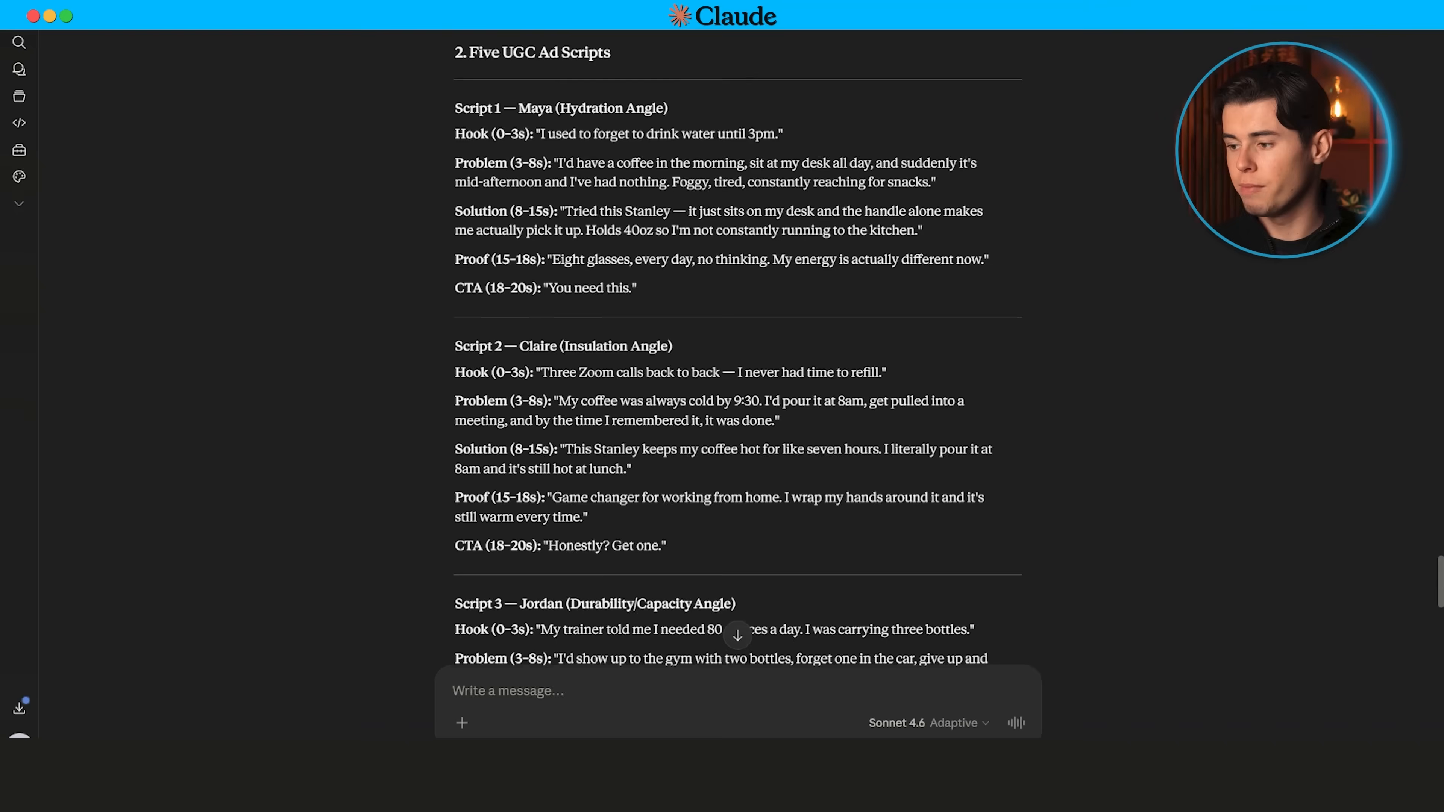
scroll(737, 342, down, 9)
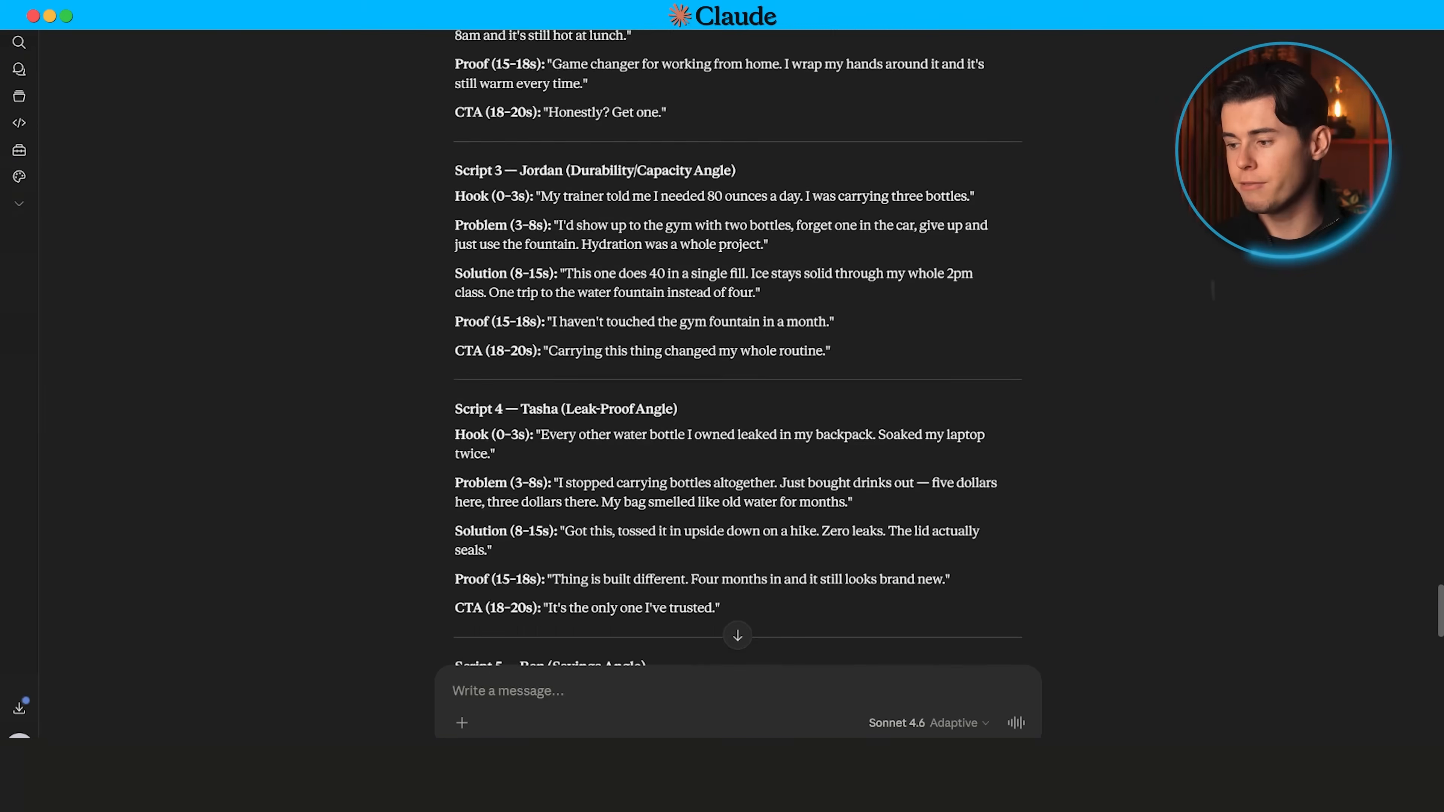
scroll(737, 341, down, 8)
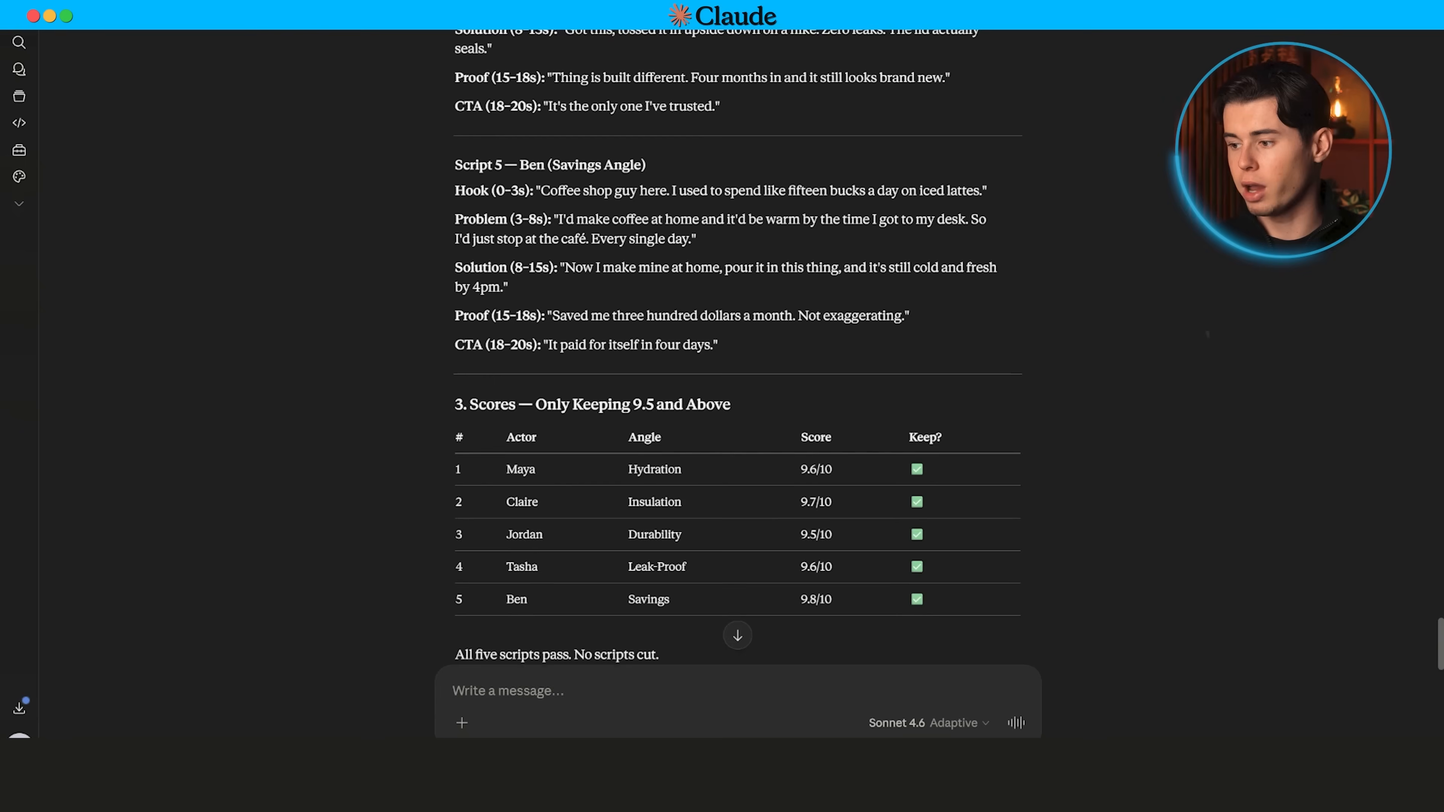
scroll(737, 341, down, 2)
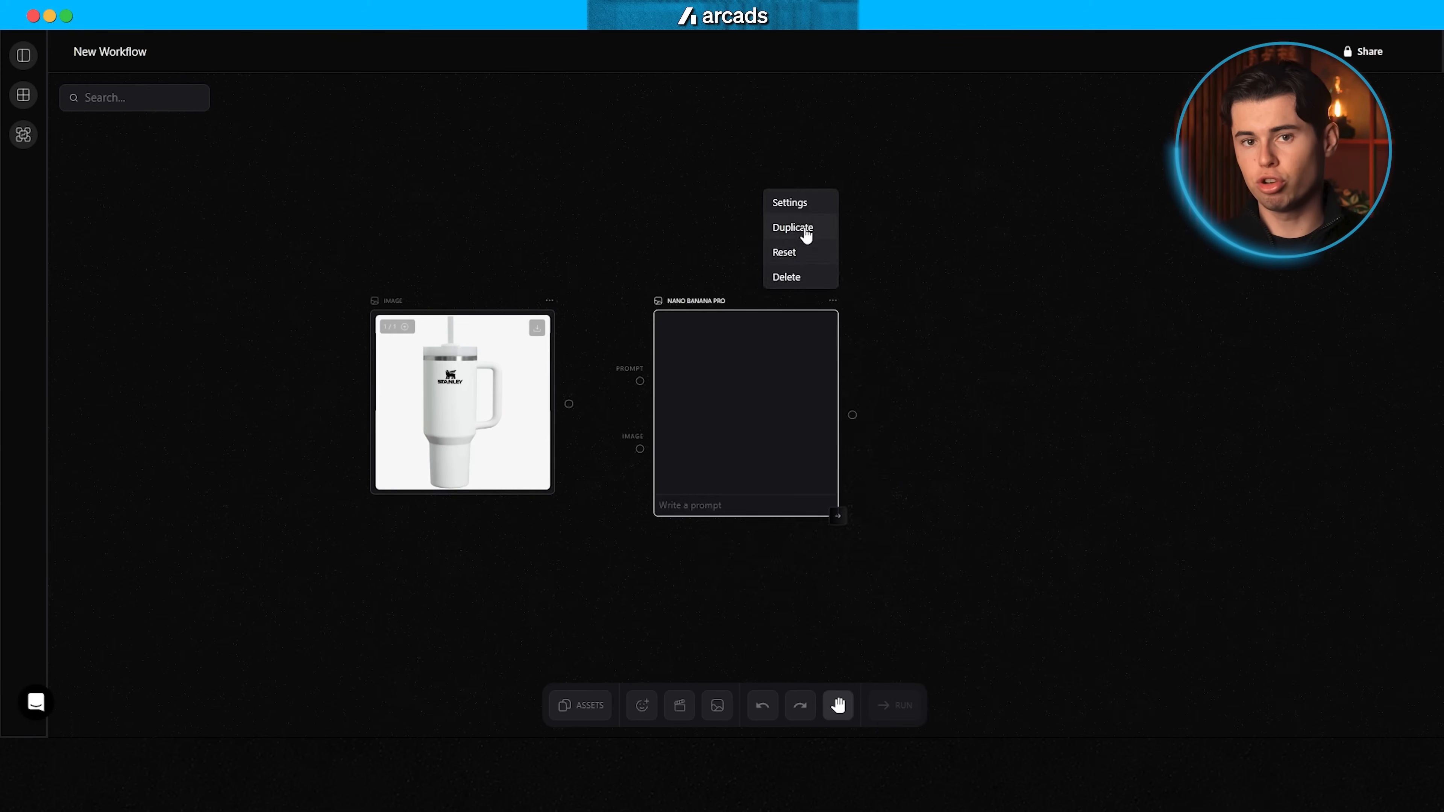
Step: Switch back to Arcads and add five Nano Banana Pro image nodes in a column beside the tumbler image
click(805, 235)
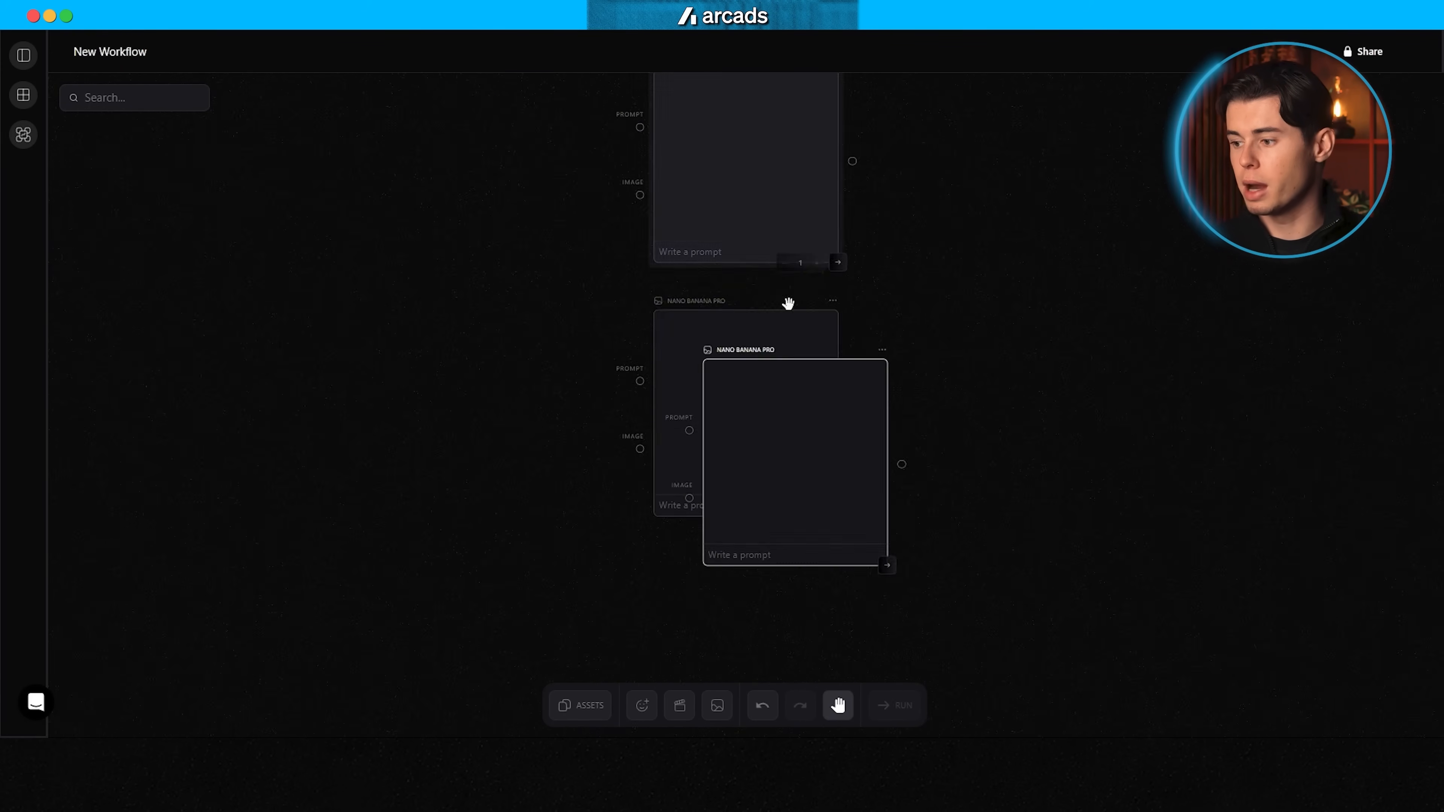
click(836, 192)
click(790, 116)
scroll(897, 292, down, 5)
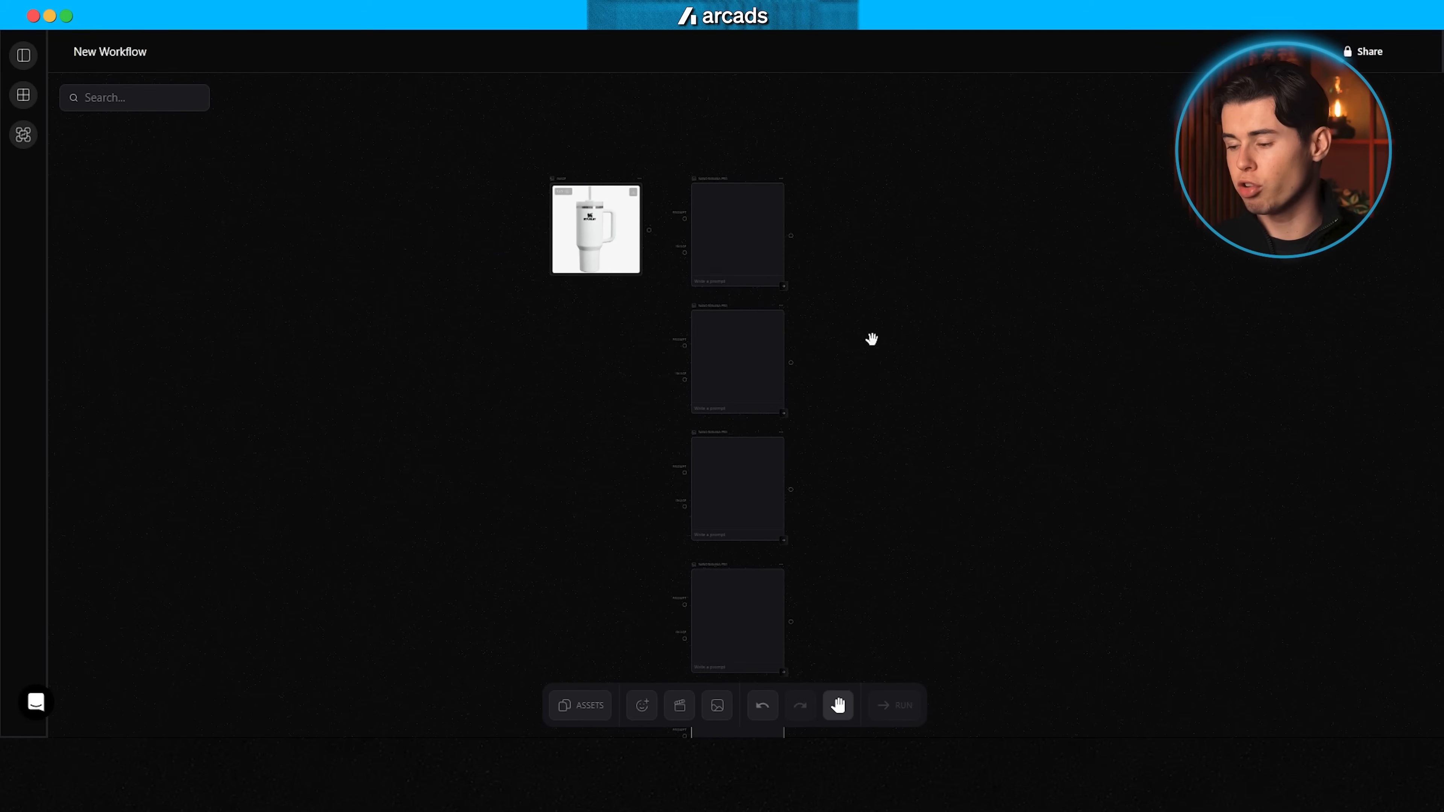
Step: Connect the tumbler image to the image input of each of the five Nano Banana Pro nodes
drag(914, 372, 903, 424)
scroll(633, 212, up, 6)
drag(609, 223, 690, 275)
drag(608, 223, 657, 465)
drag(609, 223, 689, 483)
scroll(628, 219, down, 5)
scroll(653, 387, up, 6)
drag(609, 300, 689, 484)
scroll(636, 387, down, 10)
scroll(642, 455, up, 14)
drag(609, 448, 690, 561)
scroll(631, 478, down, 16)
scroll(920, 535, down, 5)
drag(1069, 307, 1015, 577)
scroll(864, 365, up, 5)
scroll(963, 319, up, 5)
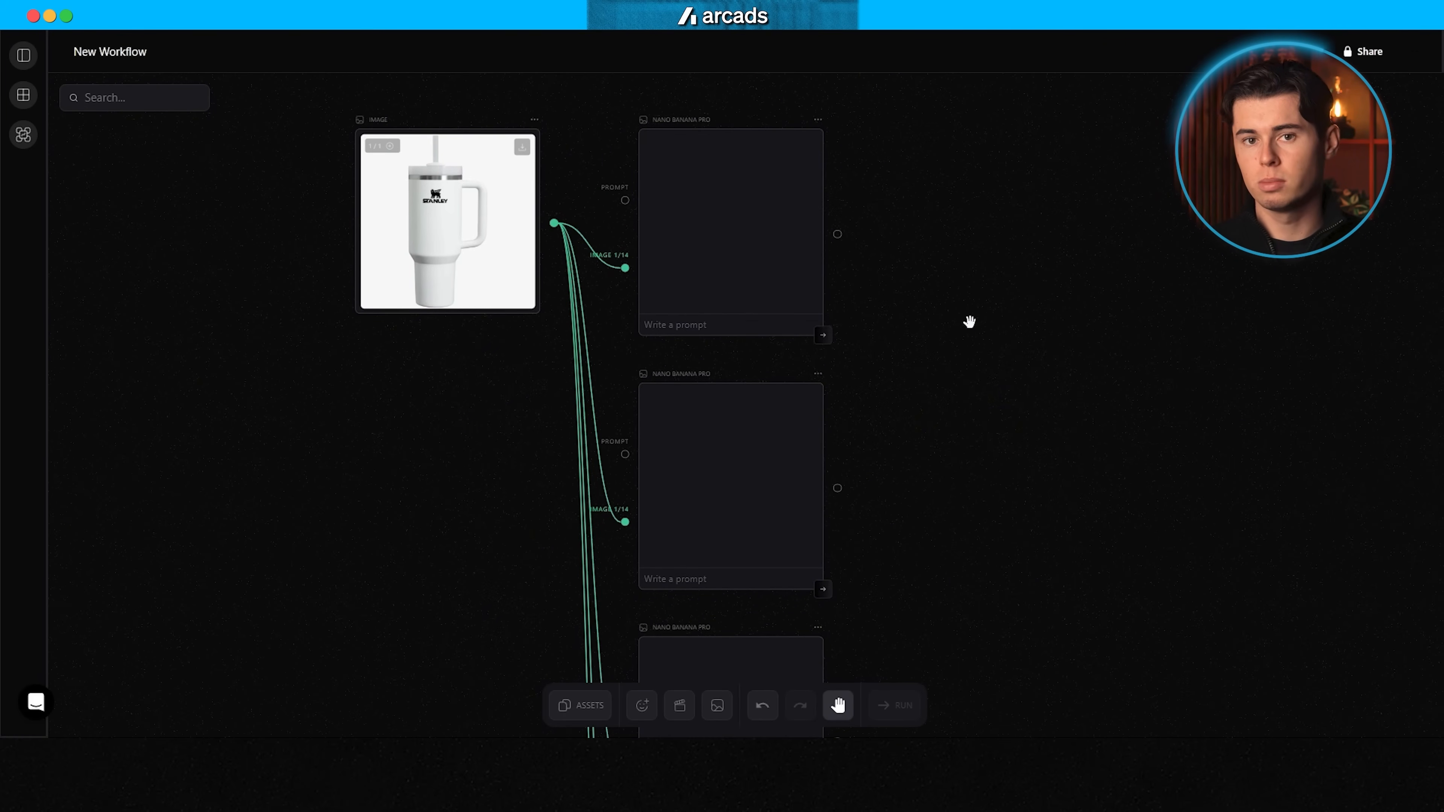
Step: Set the Nano Banana Pro nodes' aspect ratio to 9:16 and connect a separate empty prompt node to each one
click(686, 246)
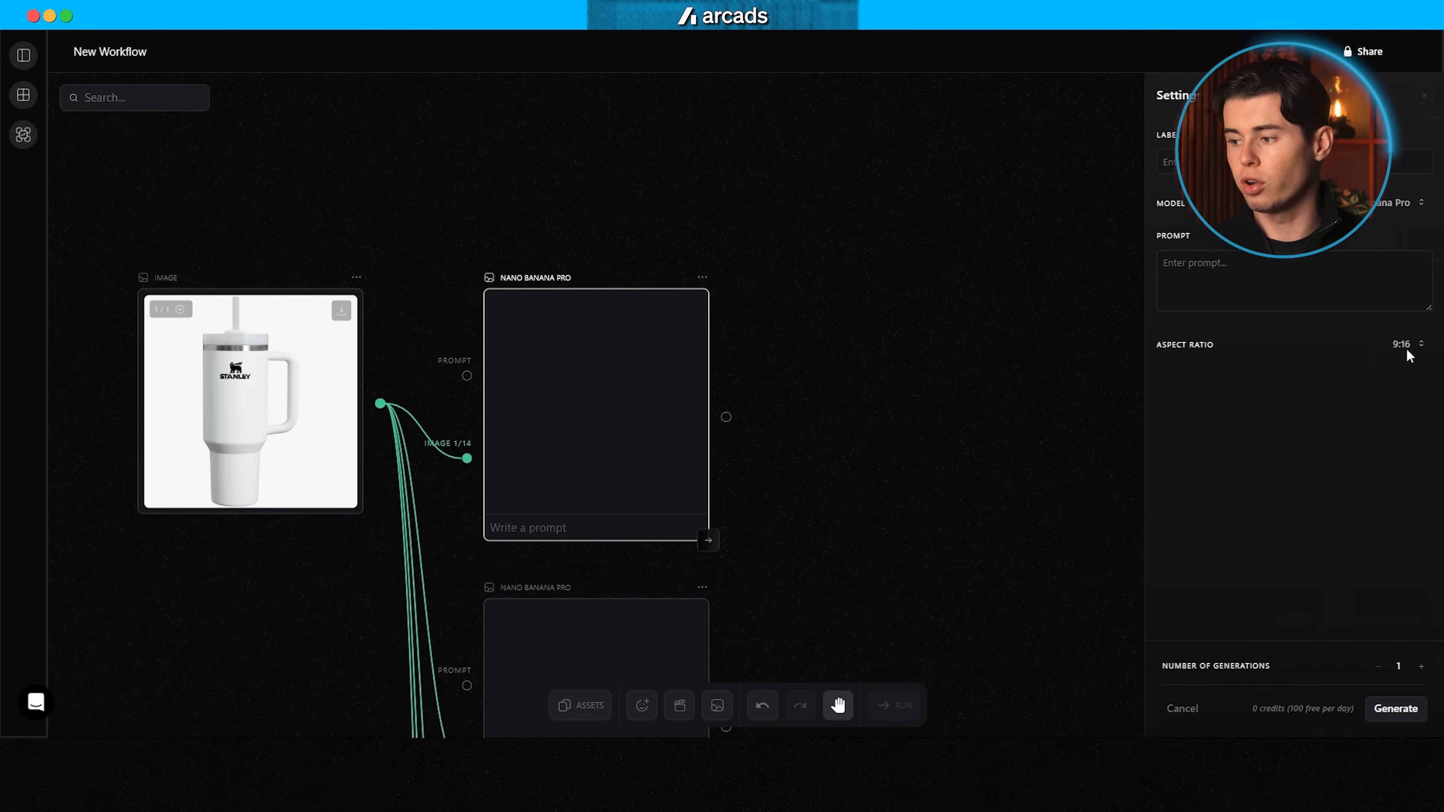
scroll(785, 435, down, 5)
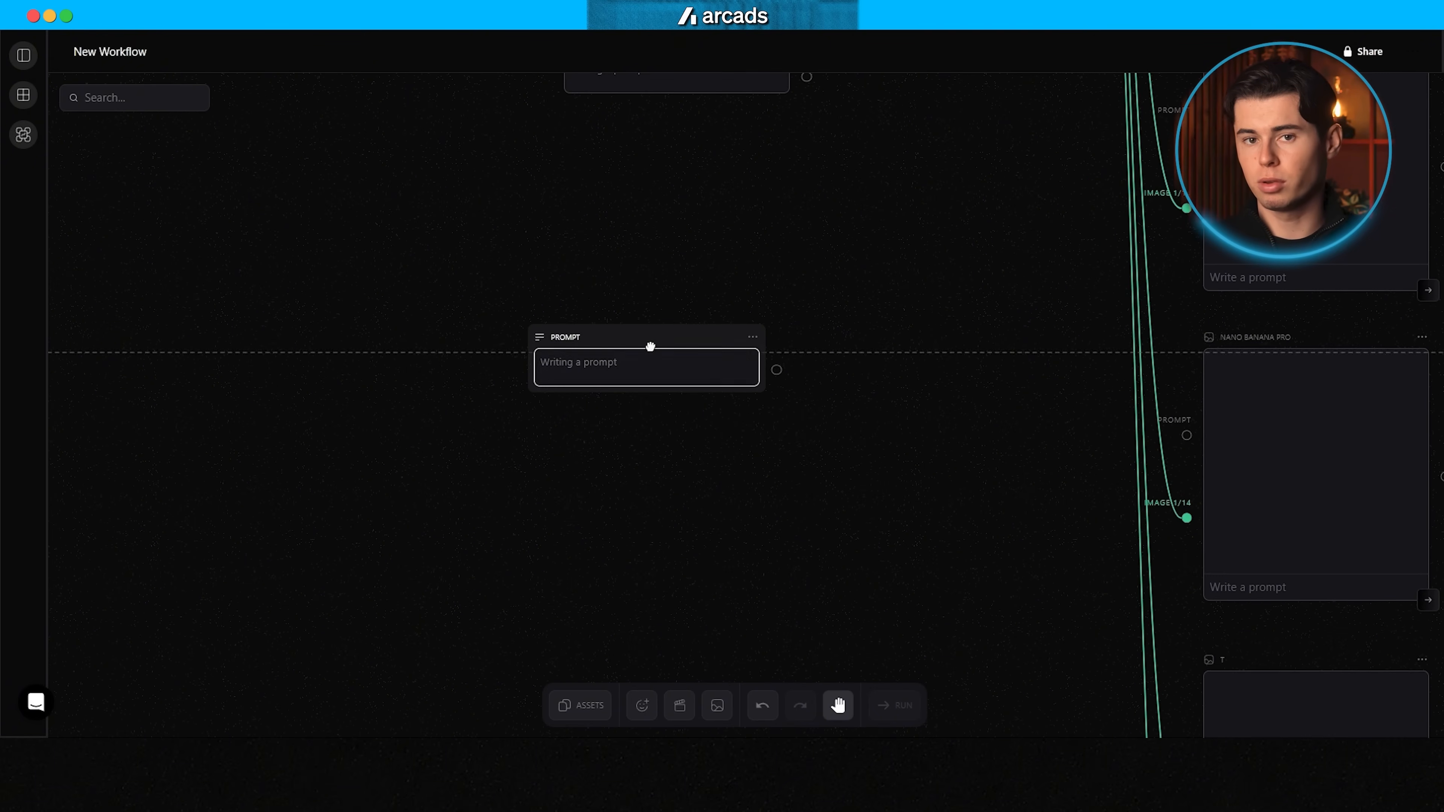
drag(648, 345, 749, 424)
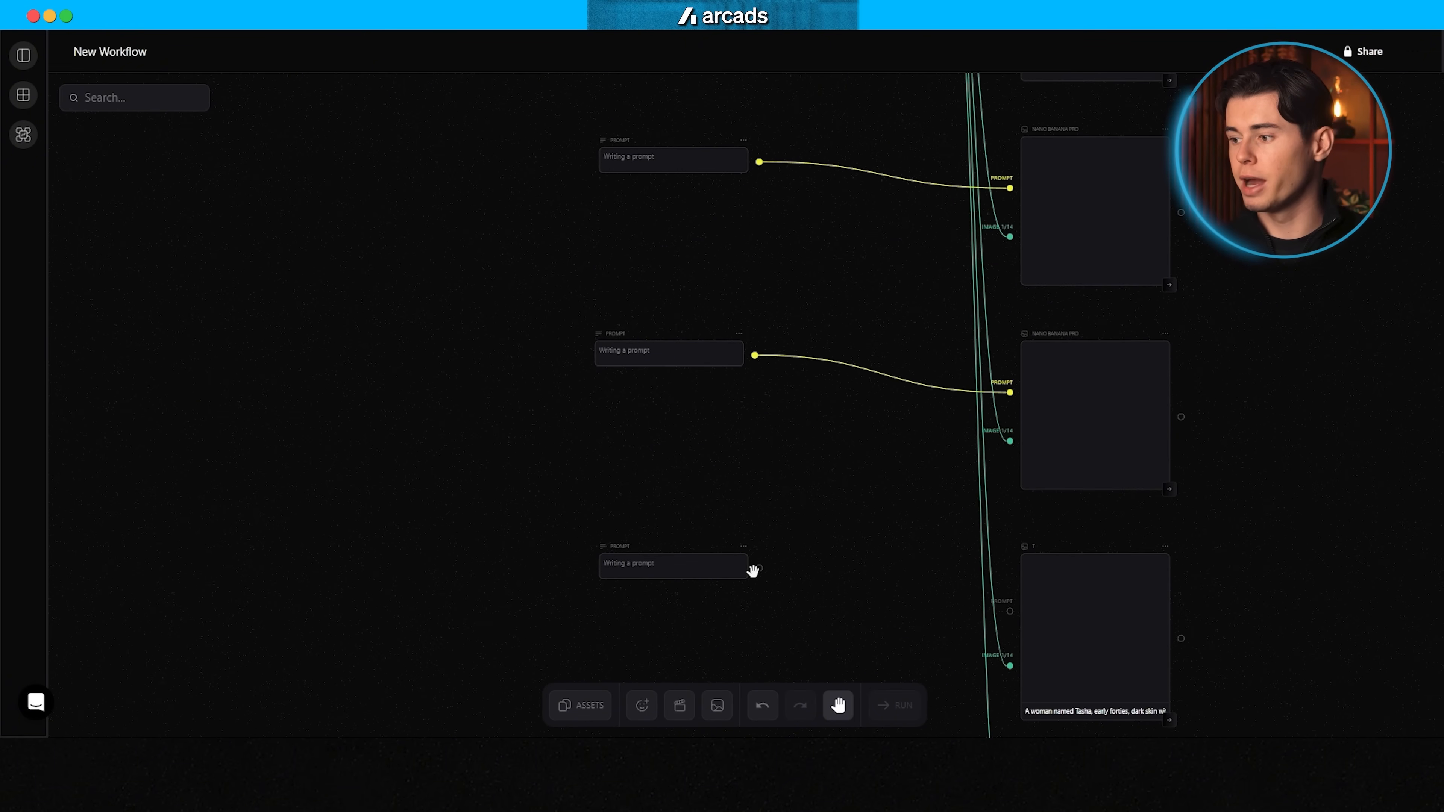
Step: Paste a different character description into each prompt node feeding the Nano Banana Pro nodes
right_click(609, 264)
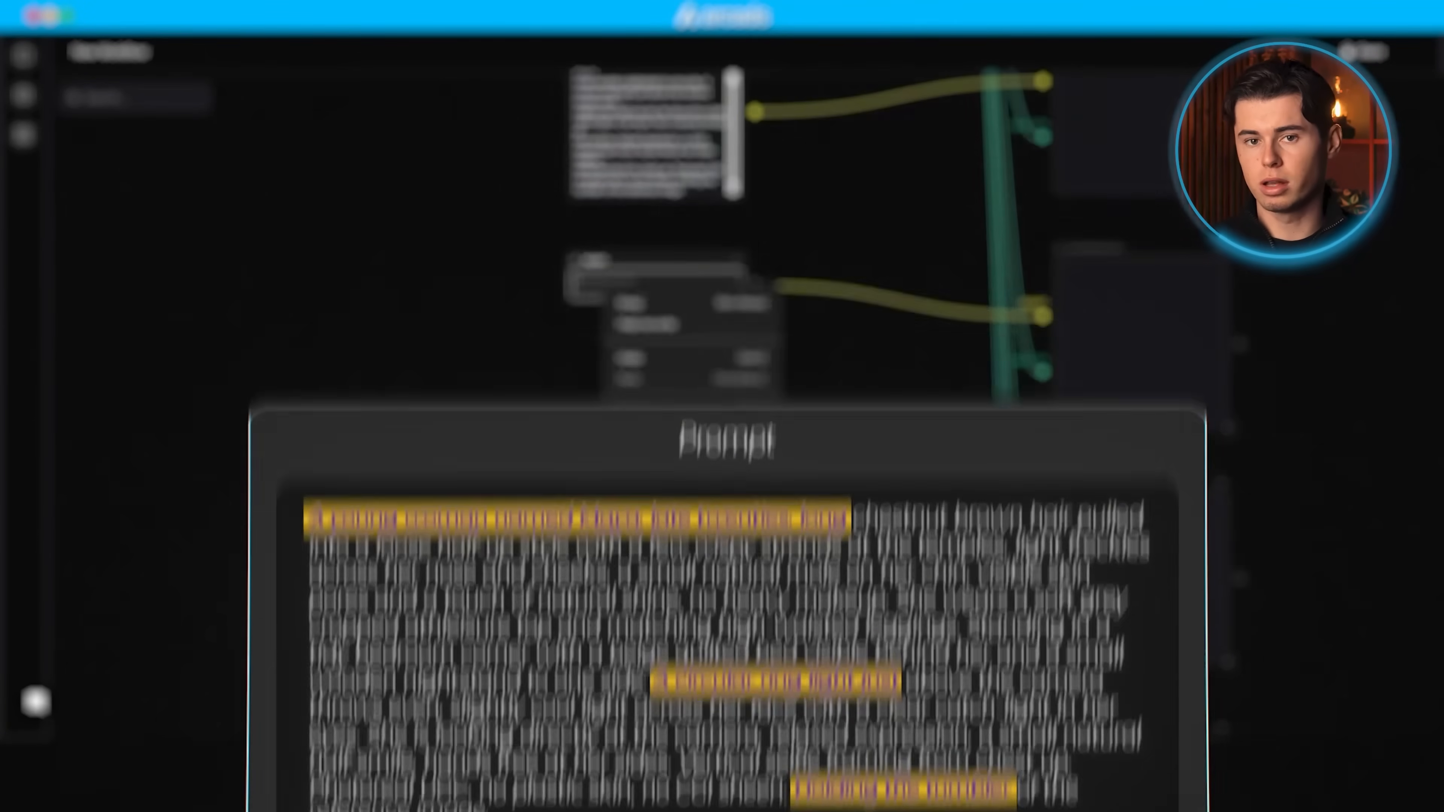
click(628, 451)
scroll(751, 334, down, 4)
right_click(604, 291)
click(628, 451)
scroll(611, 385, down, 4)
right_click(619, 244)
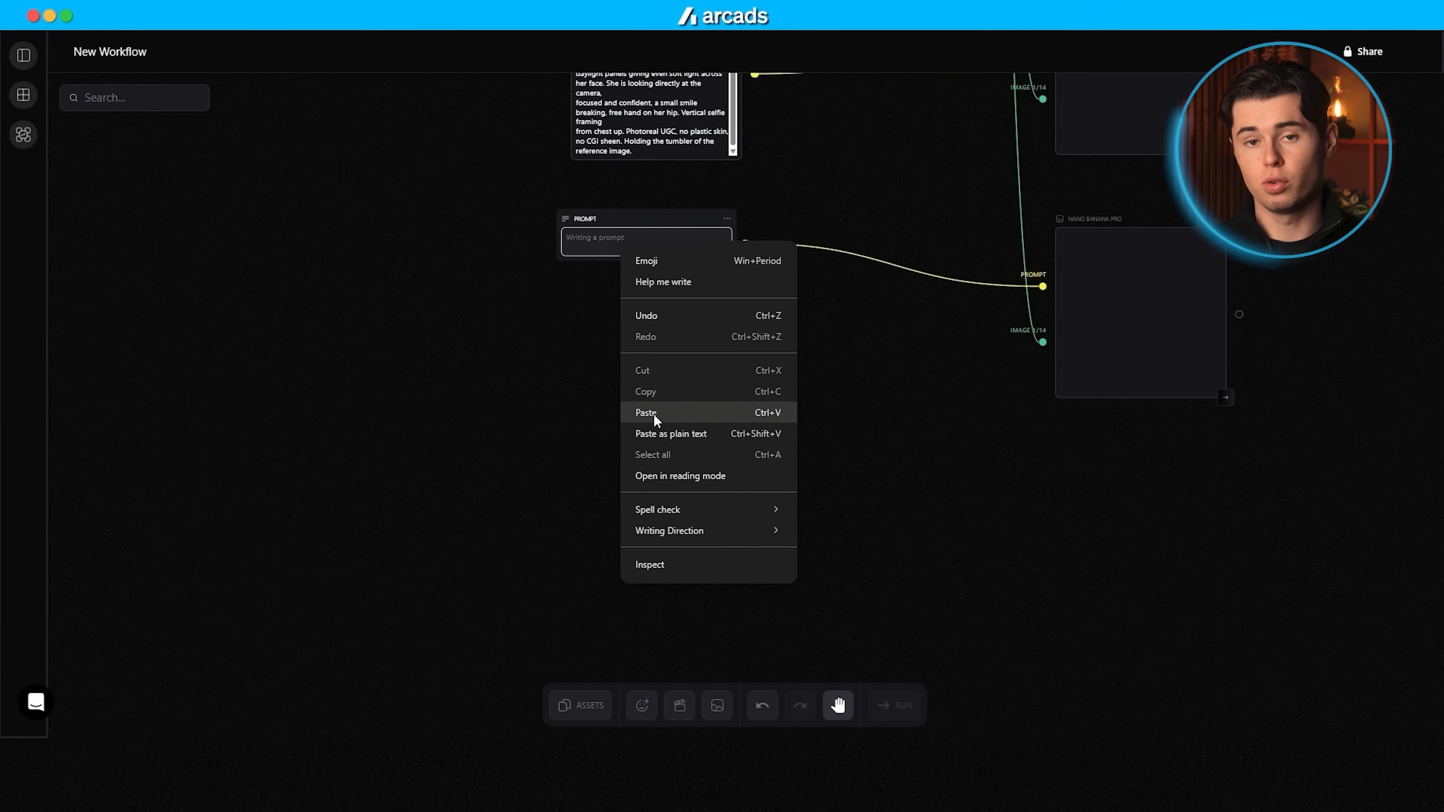
click(648, 411)
Step: Run image generation on each of the five Nano Banana Pro nodes
scroll(890, 374, up, 10)
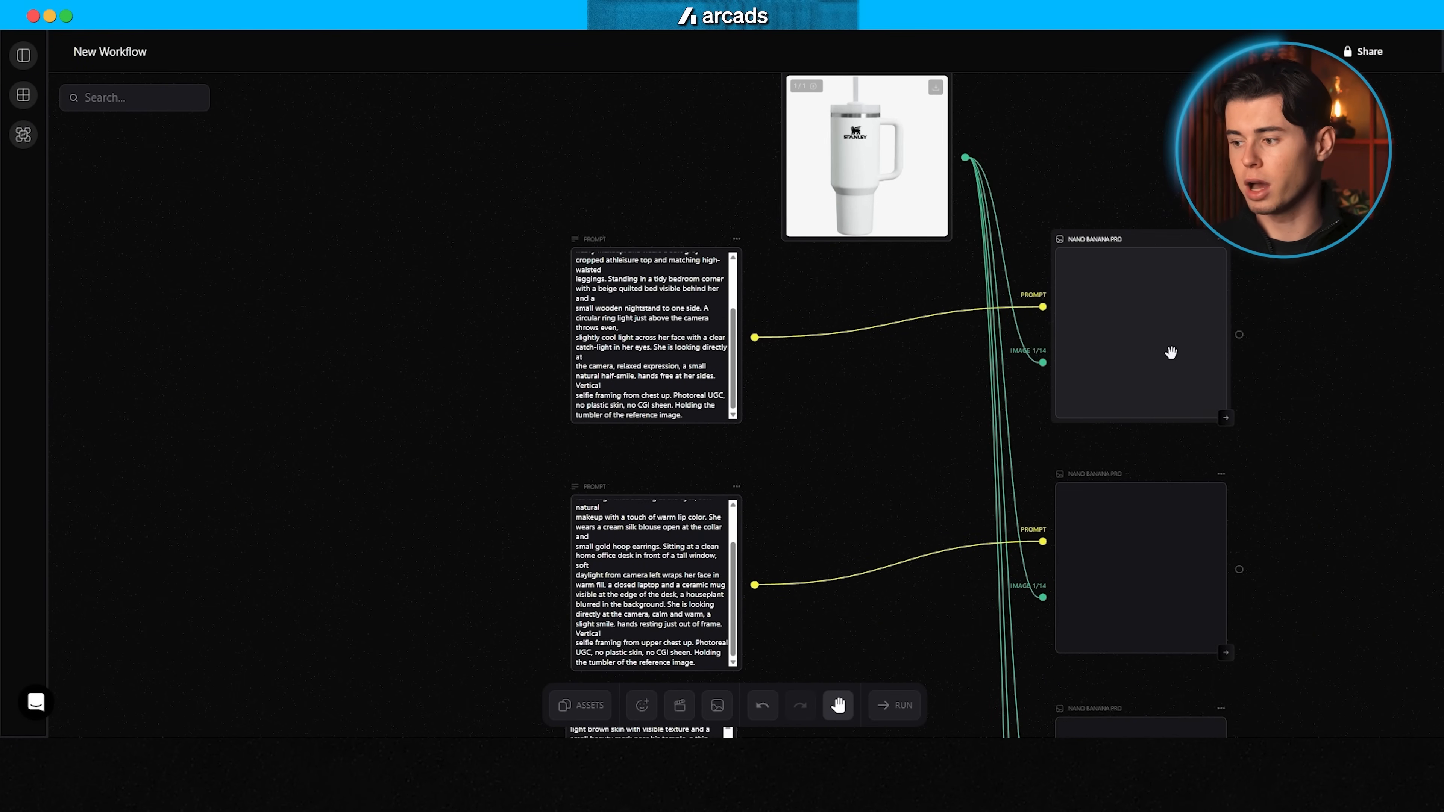
scroll(1215, 393, down, 3)
click(1225, 426)
scroll(1205, 364, down, 3)
click(1226, 435)
scroll(1222, 364, down, 4)
scroll(1221, 358, down, 1)
click(1225, 306)
click(1226, 548)
scroll(1294, 455, up, 5)
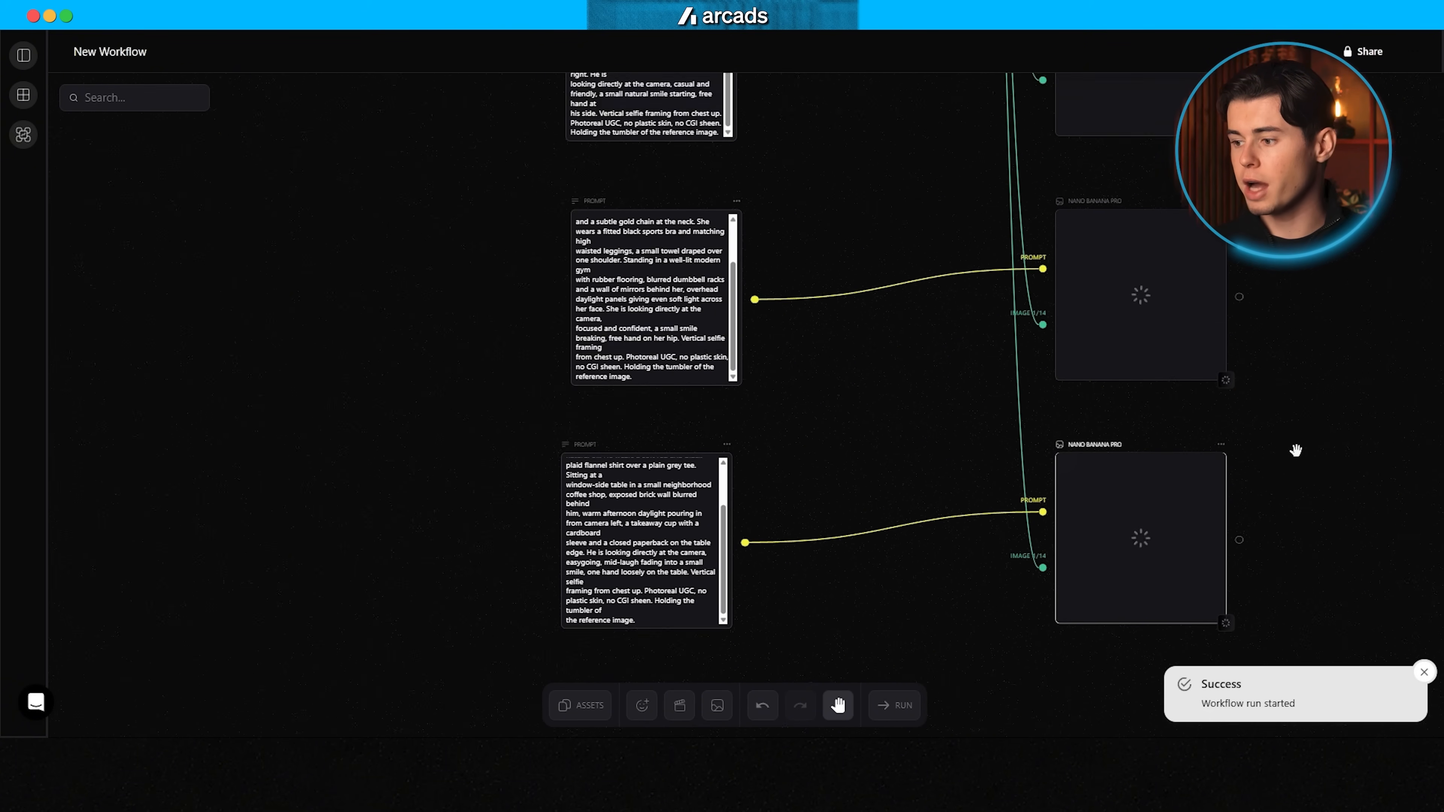
scroll(1261, 340, up, 5)
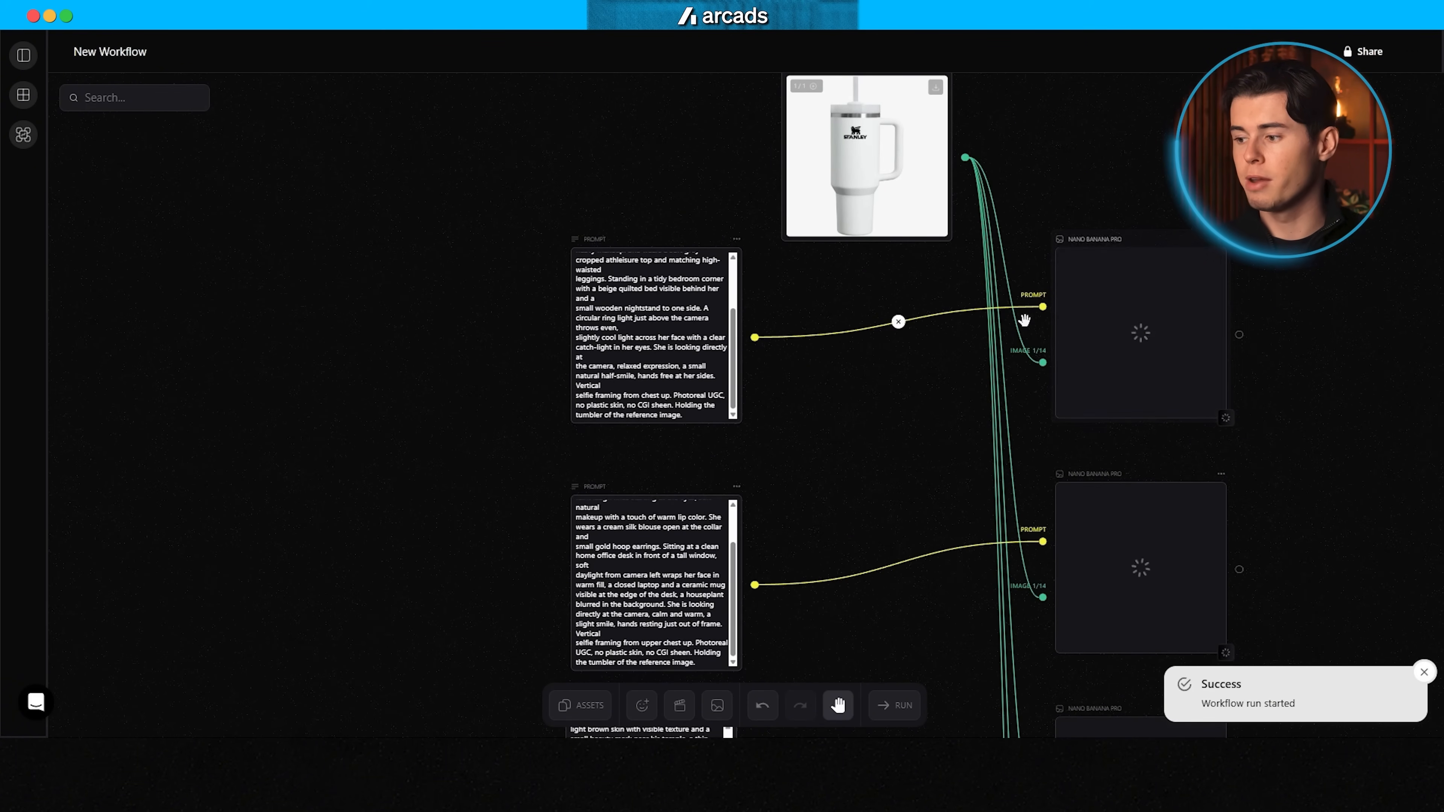
scroll(1217, 387, down, 2)
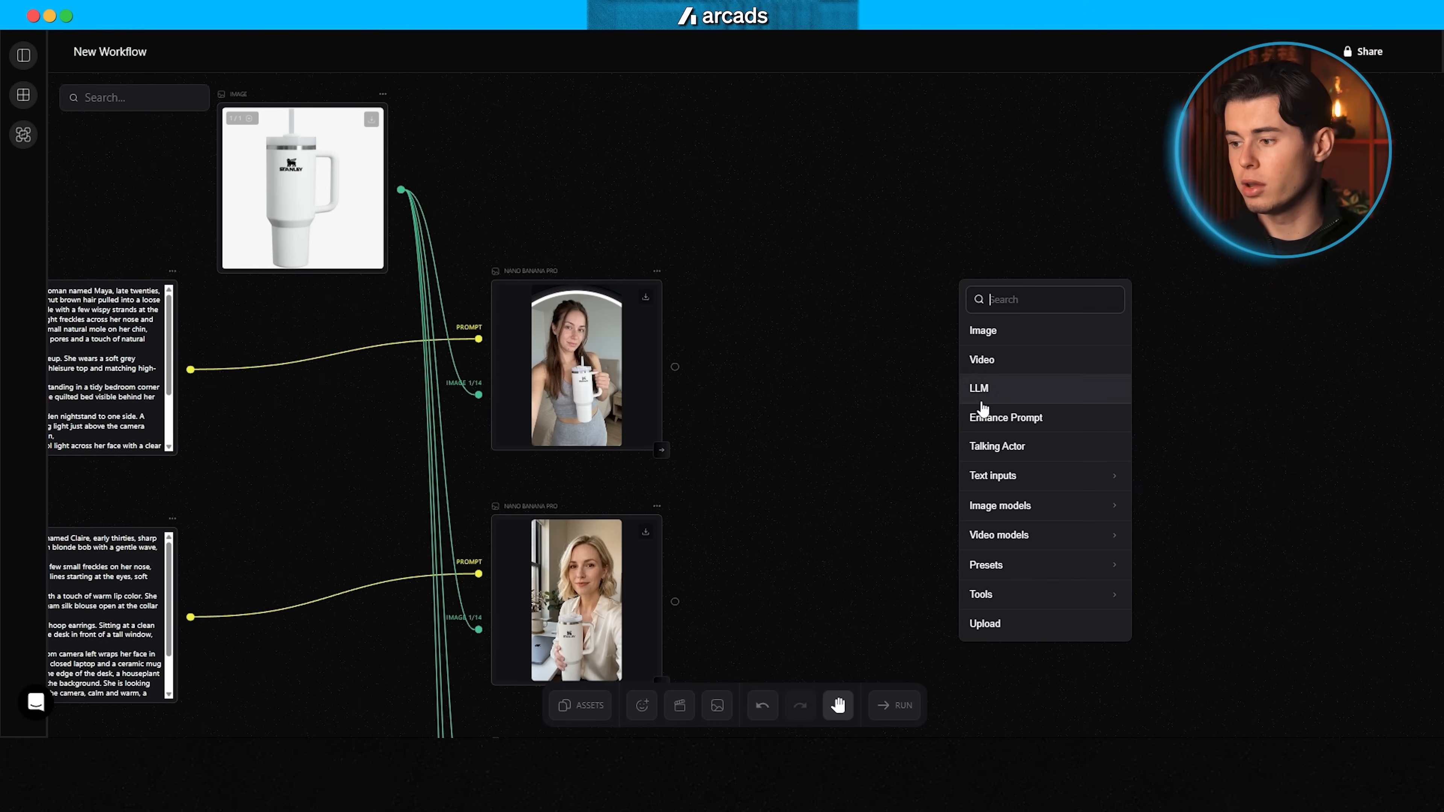
Step: Add a Seedance 2.0 video node and an empty prompt node beside each of the five generated character images
mouse_move(1089, 548)
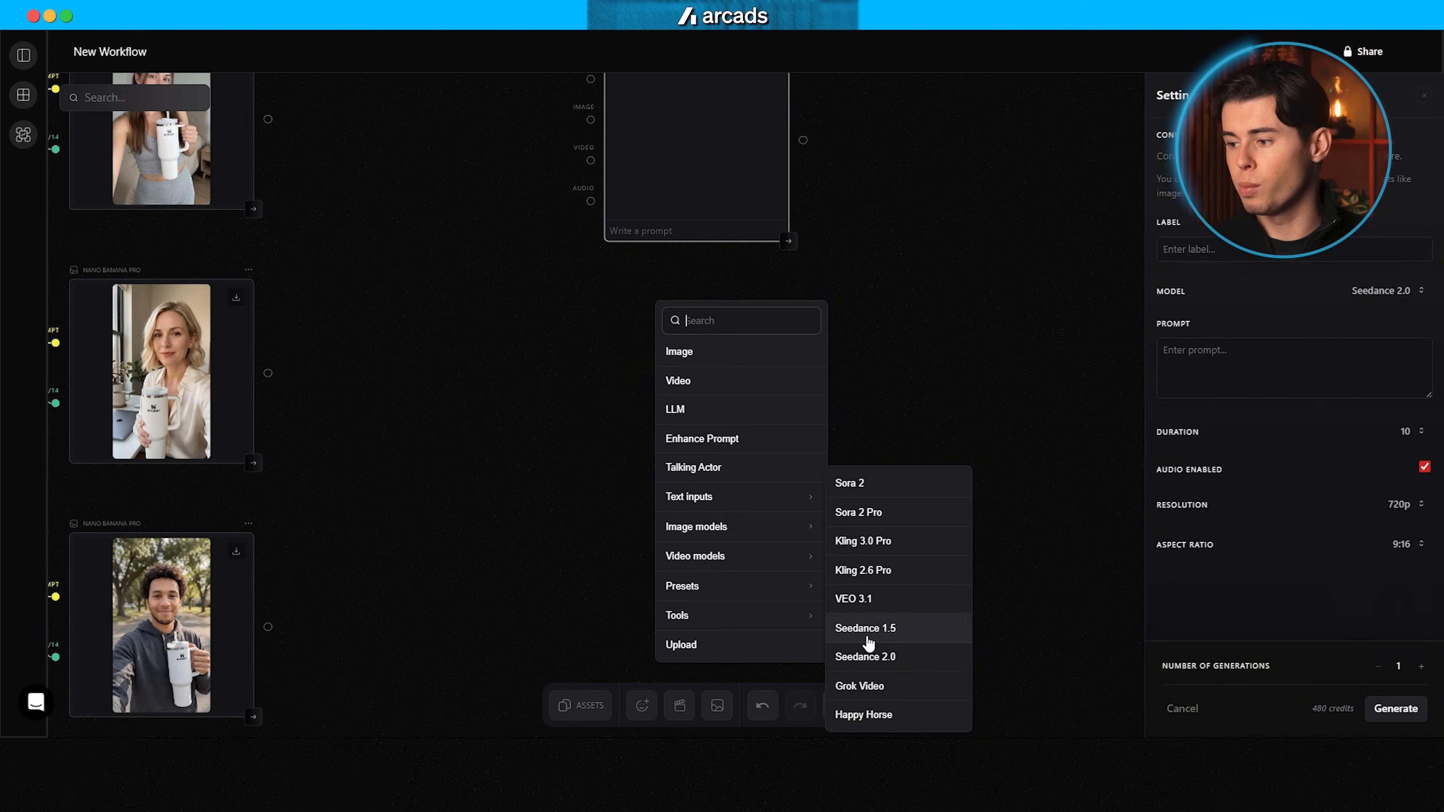
click(871, 645)
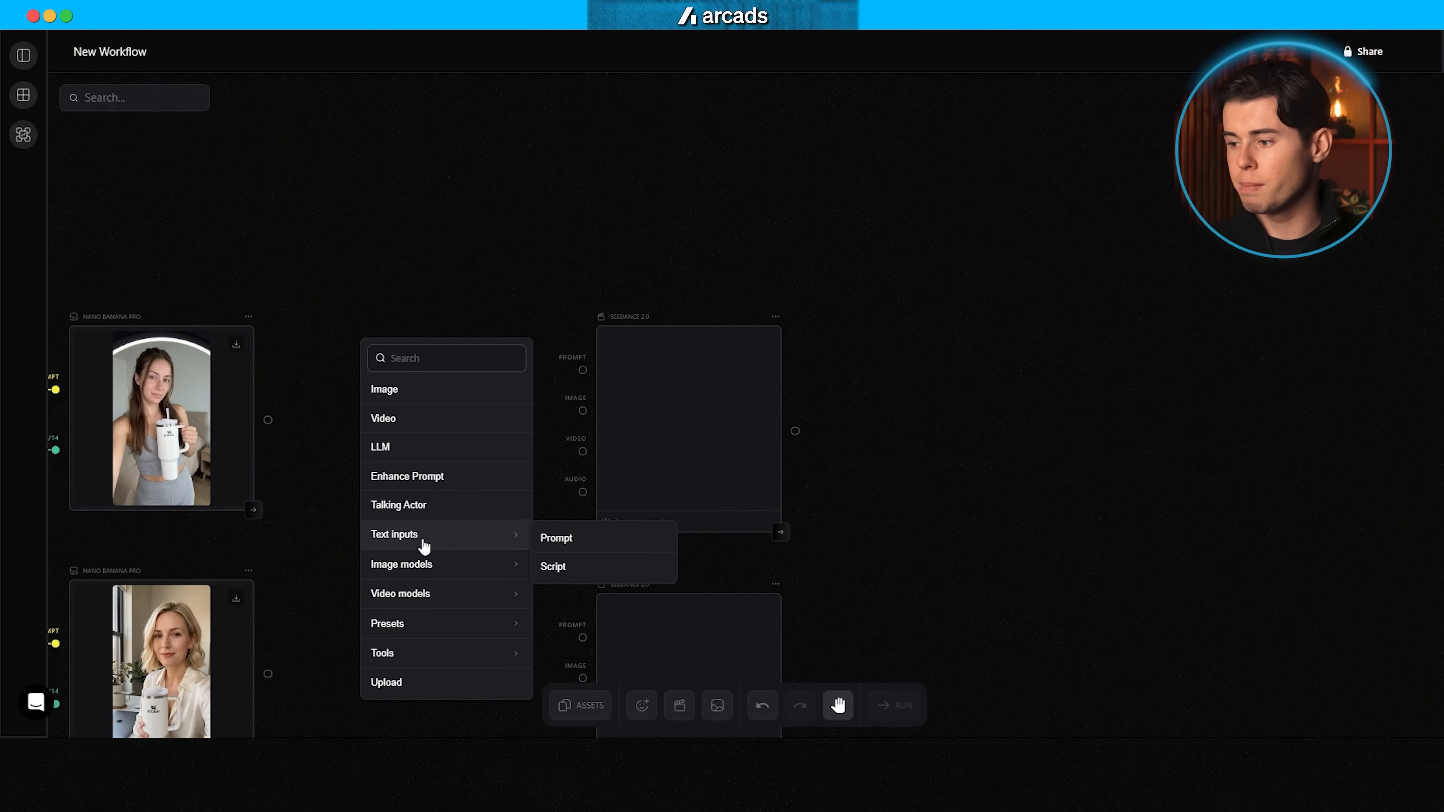
click(555, 535)
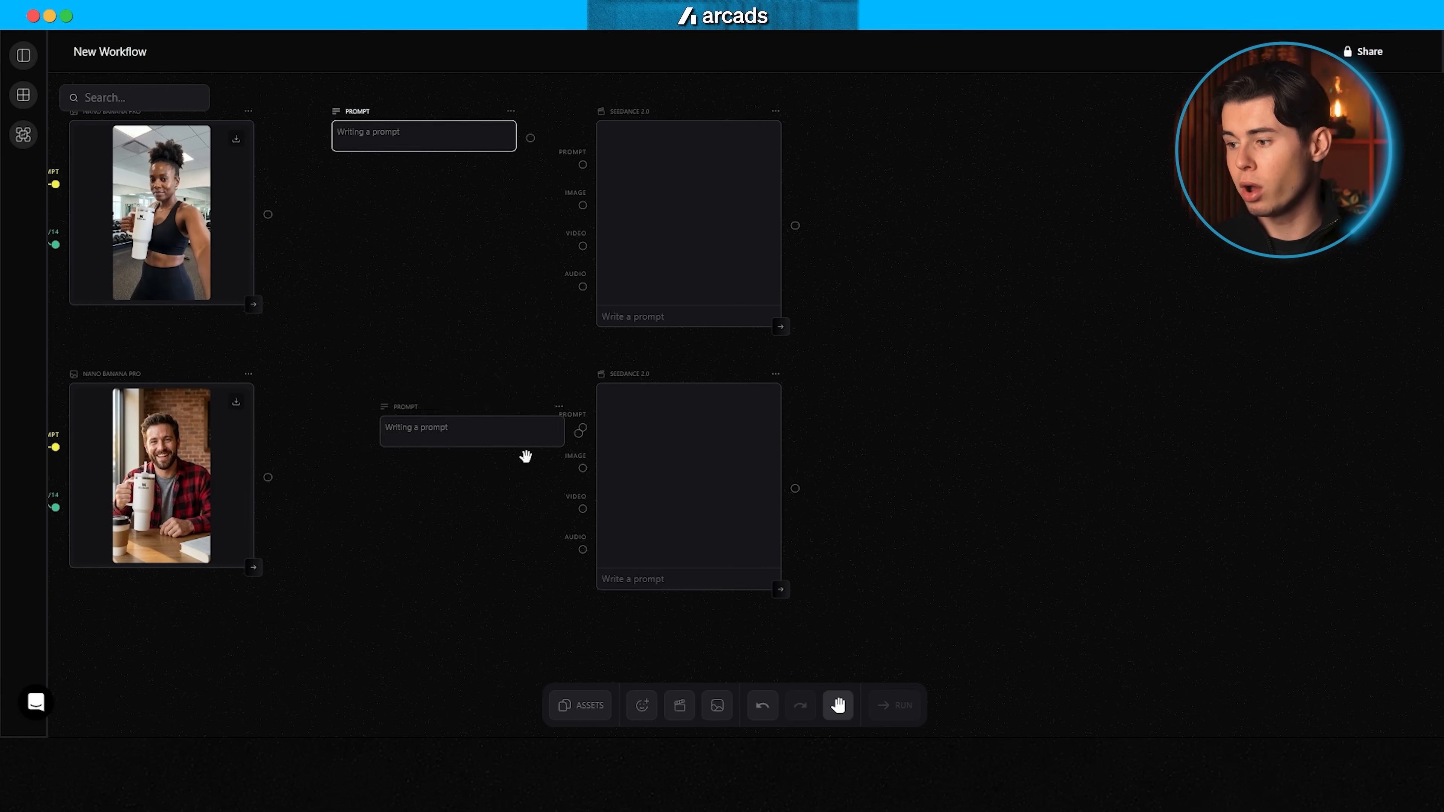
click(589, 576)
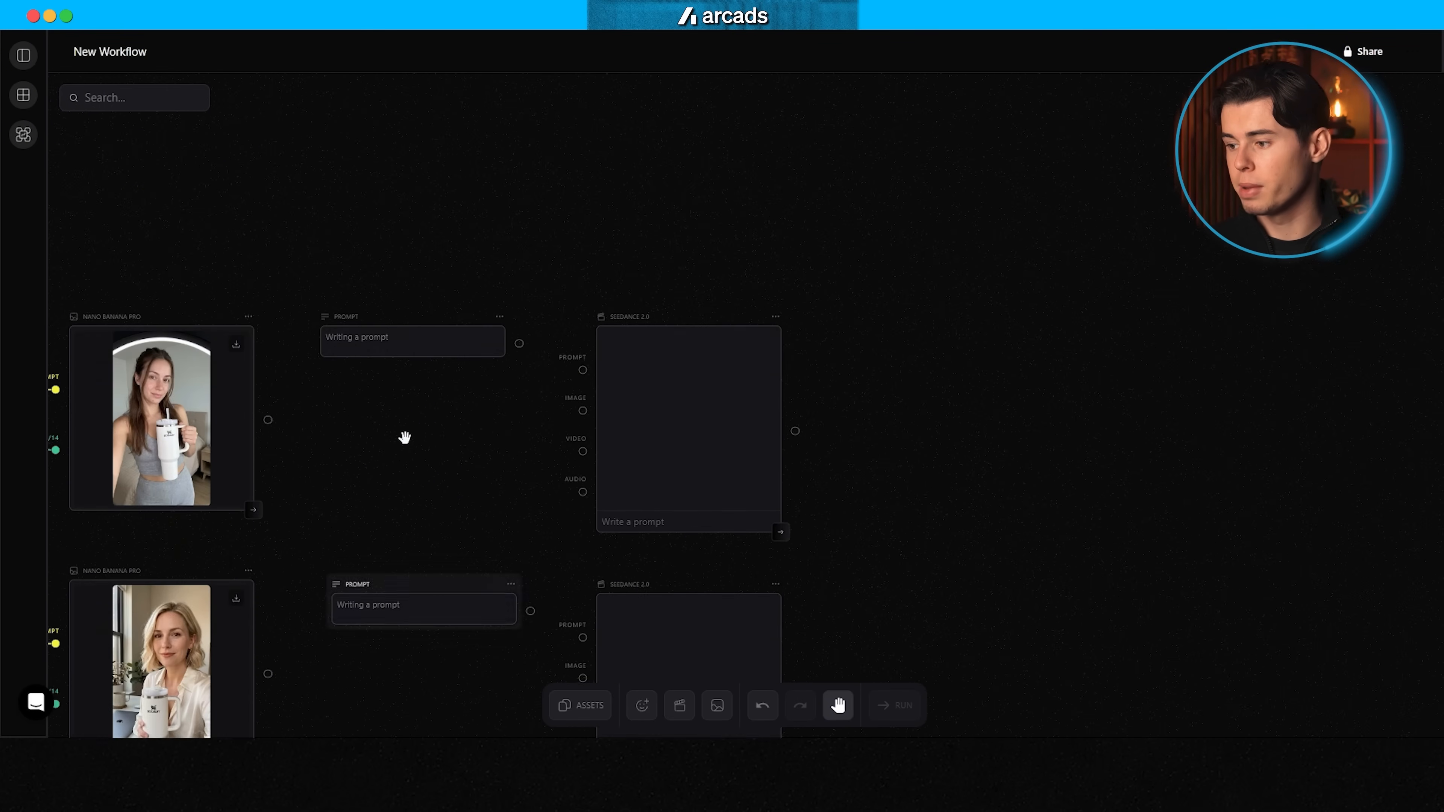
scroll(370, 411, down, 2)
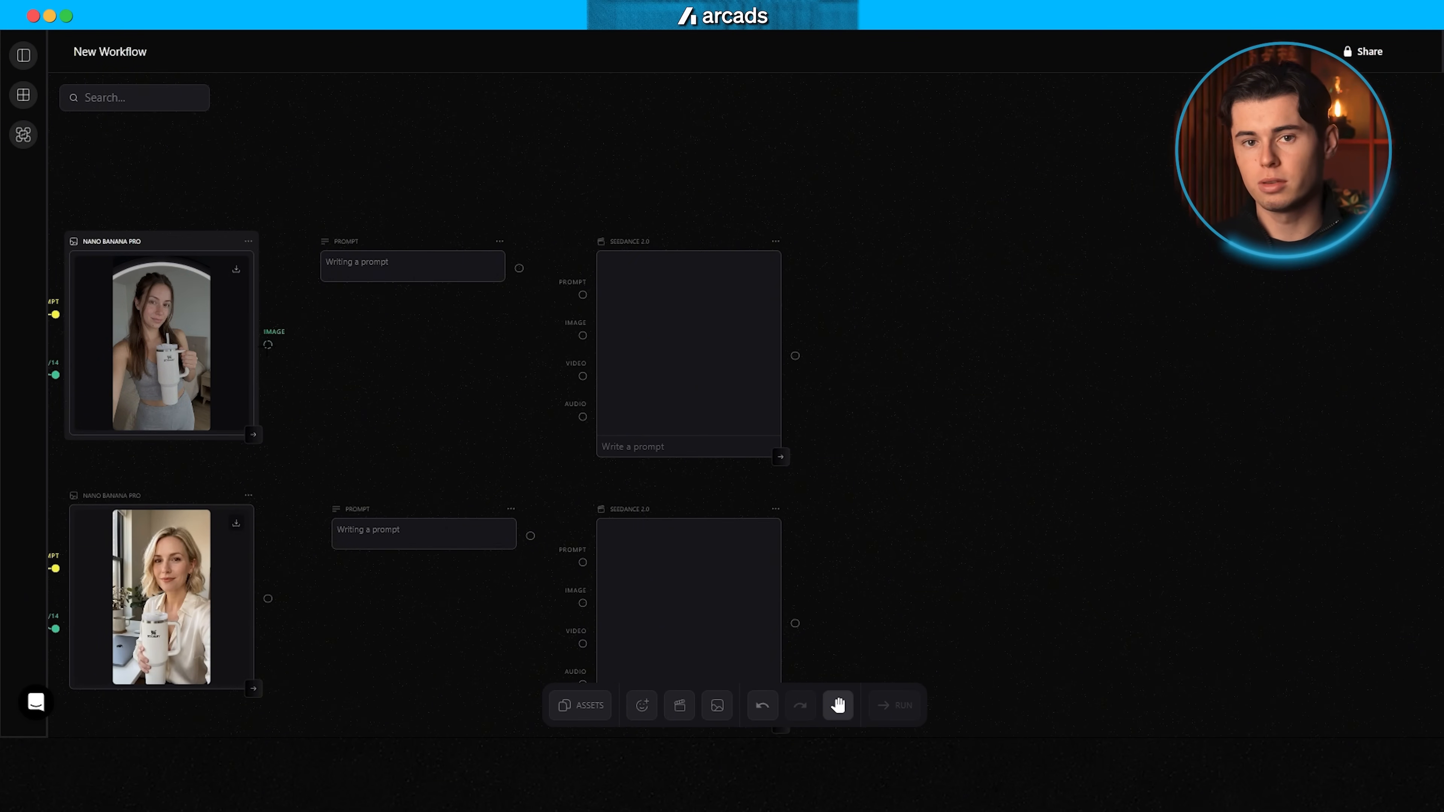
Step: Connect each generated character image to the image input of its neighbouring Seedance 2.0 node
drag(267, 344, 390, 391)
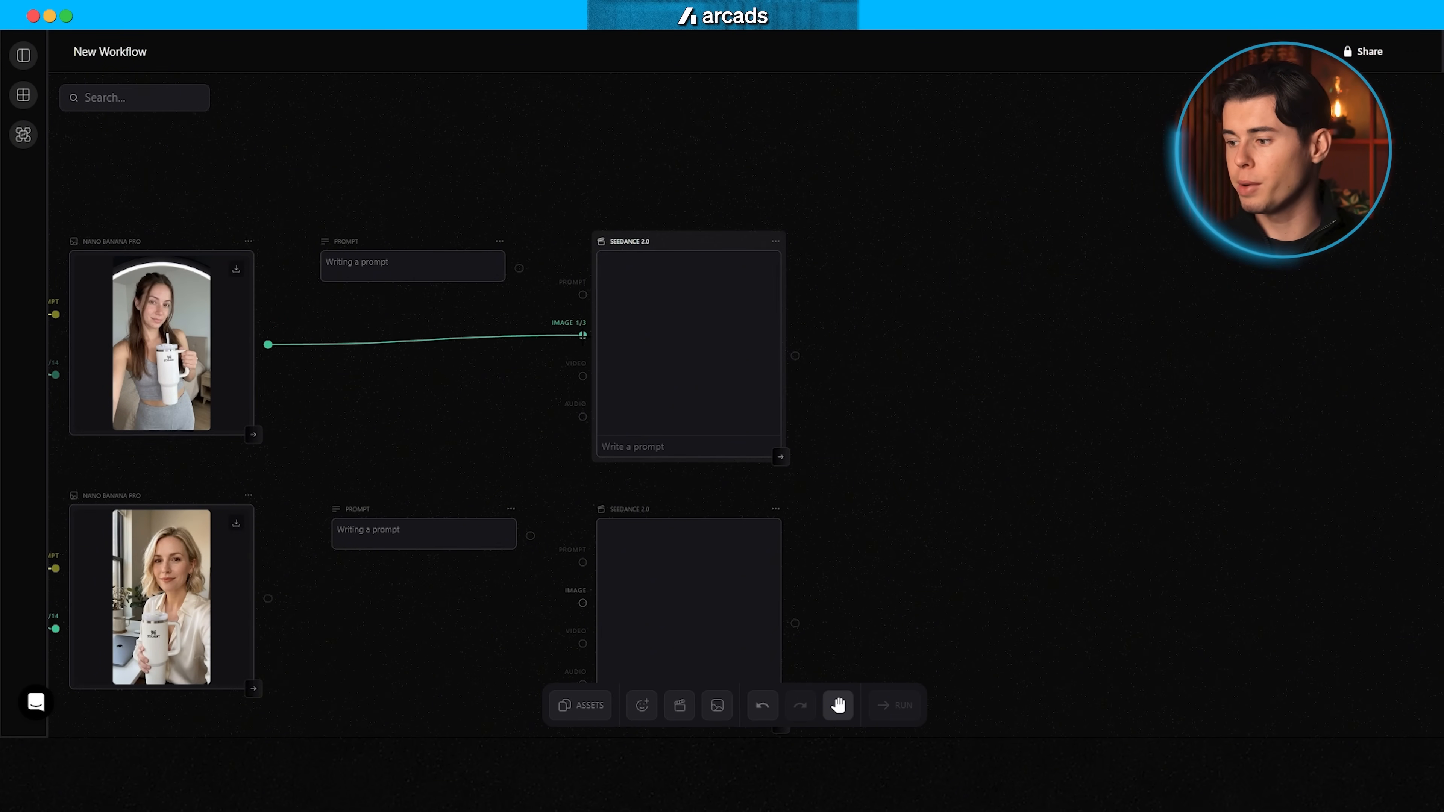
scroll(358, 414, down, 4)
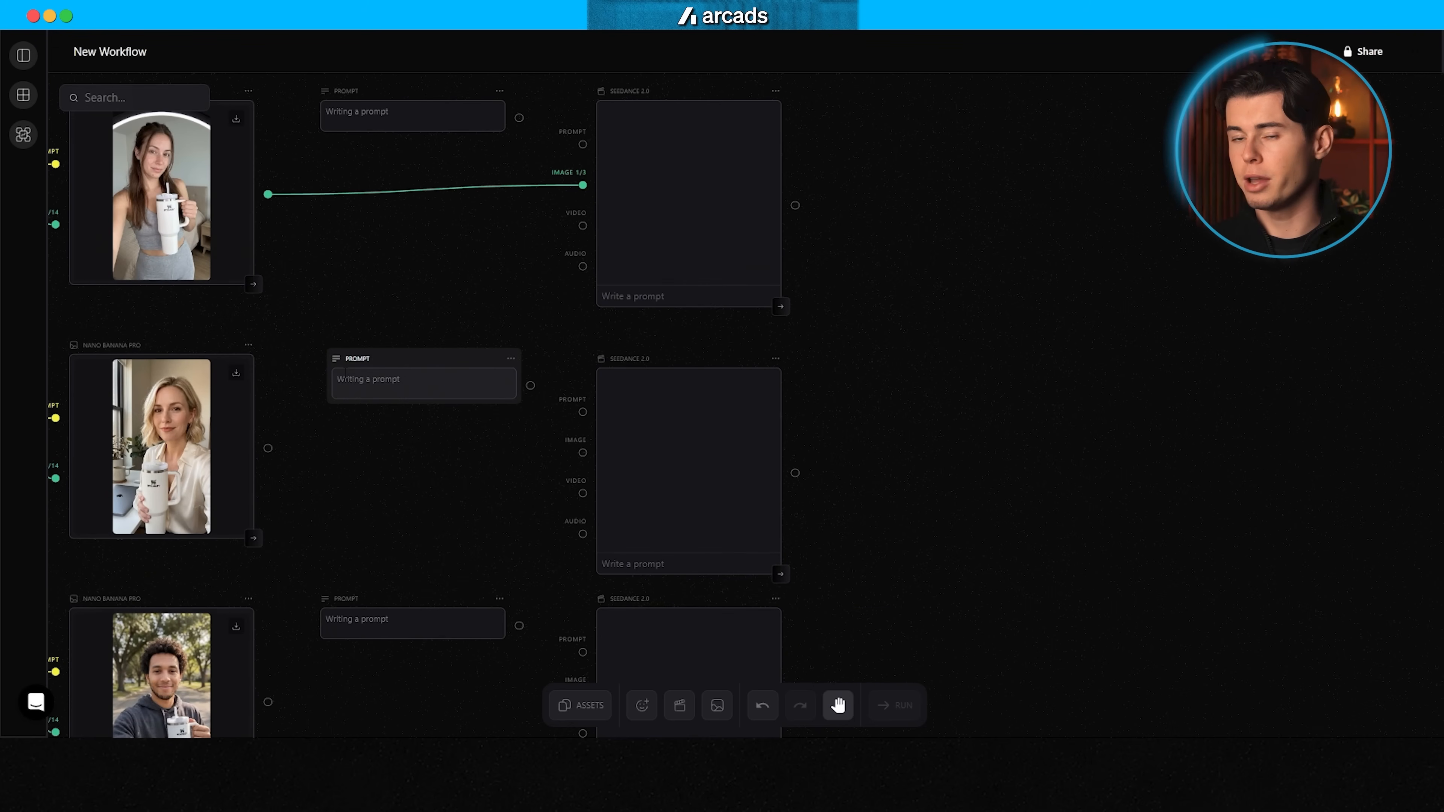
drag(267, 373, 505, 397)
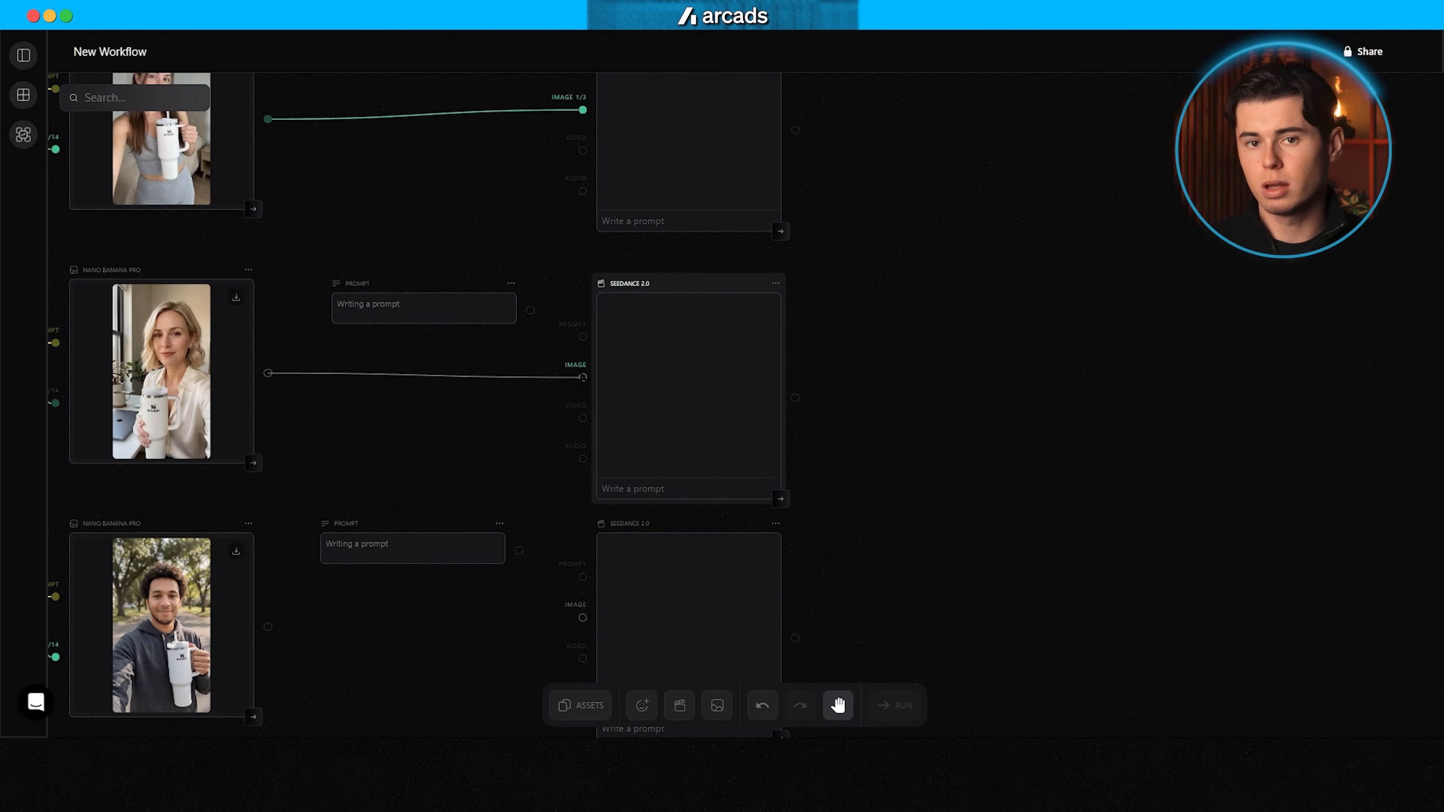
scroll(287, 343, down, 5)
drag(268, 326, 463, 349)
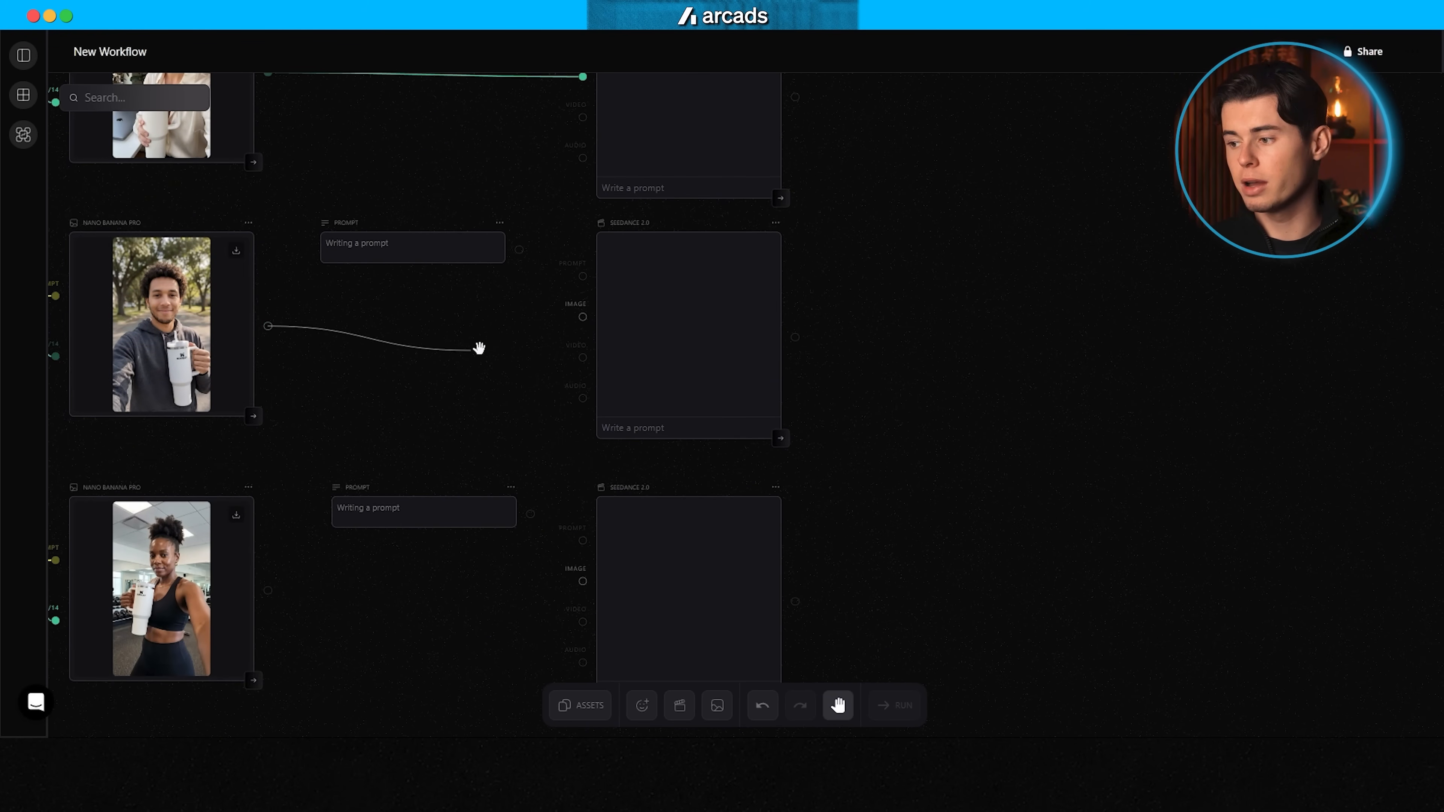
scroll(308, 365, down, 4)
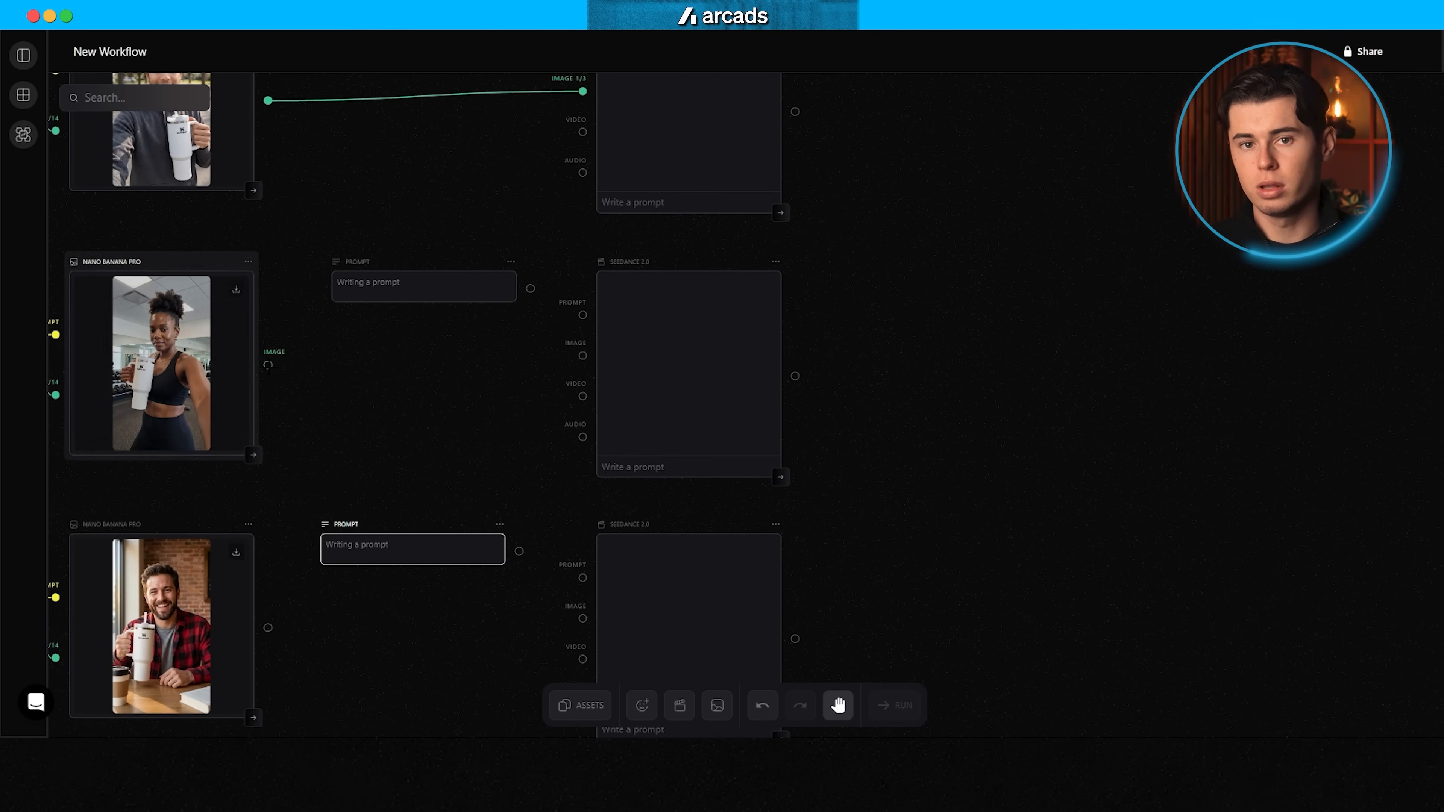
drag(268, 365, 484, 355)
scroll(366, 405, down, 5)
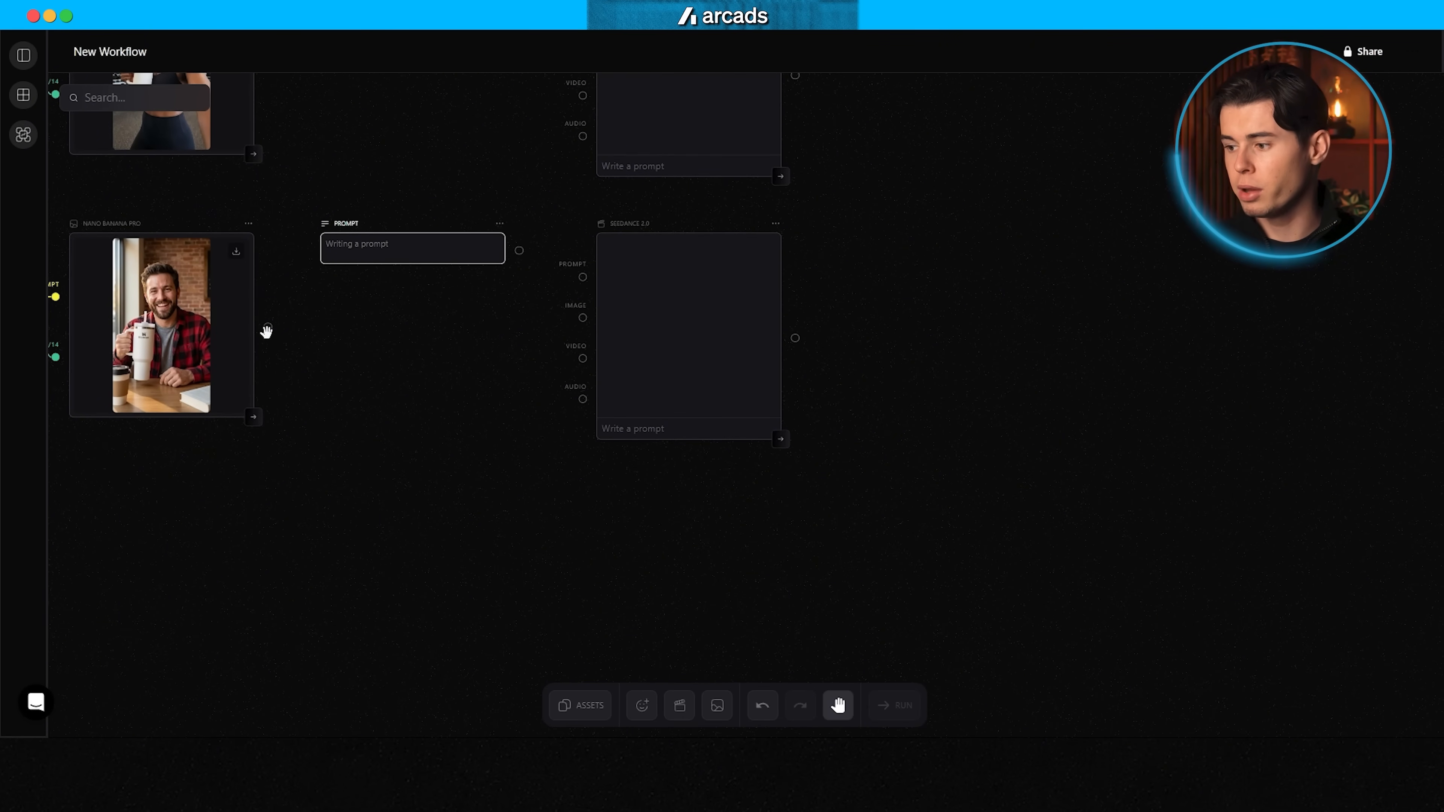
drag(268, 326, 555, 330)
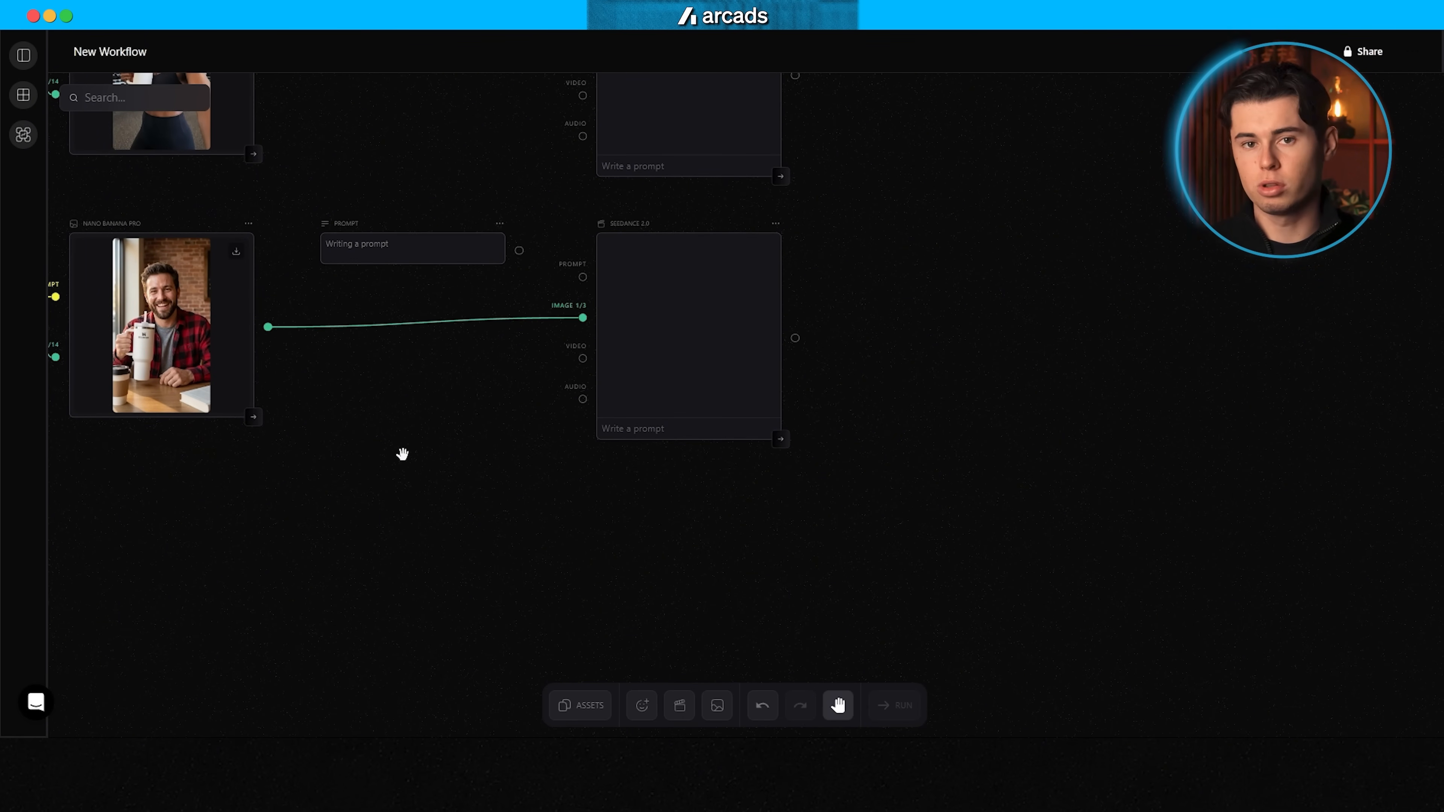
Step: Open the settings of the Seedance 2.0 node linked to the first character image
scroll(822, 483, up, 10)
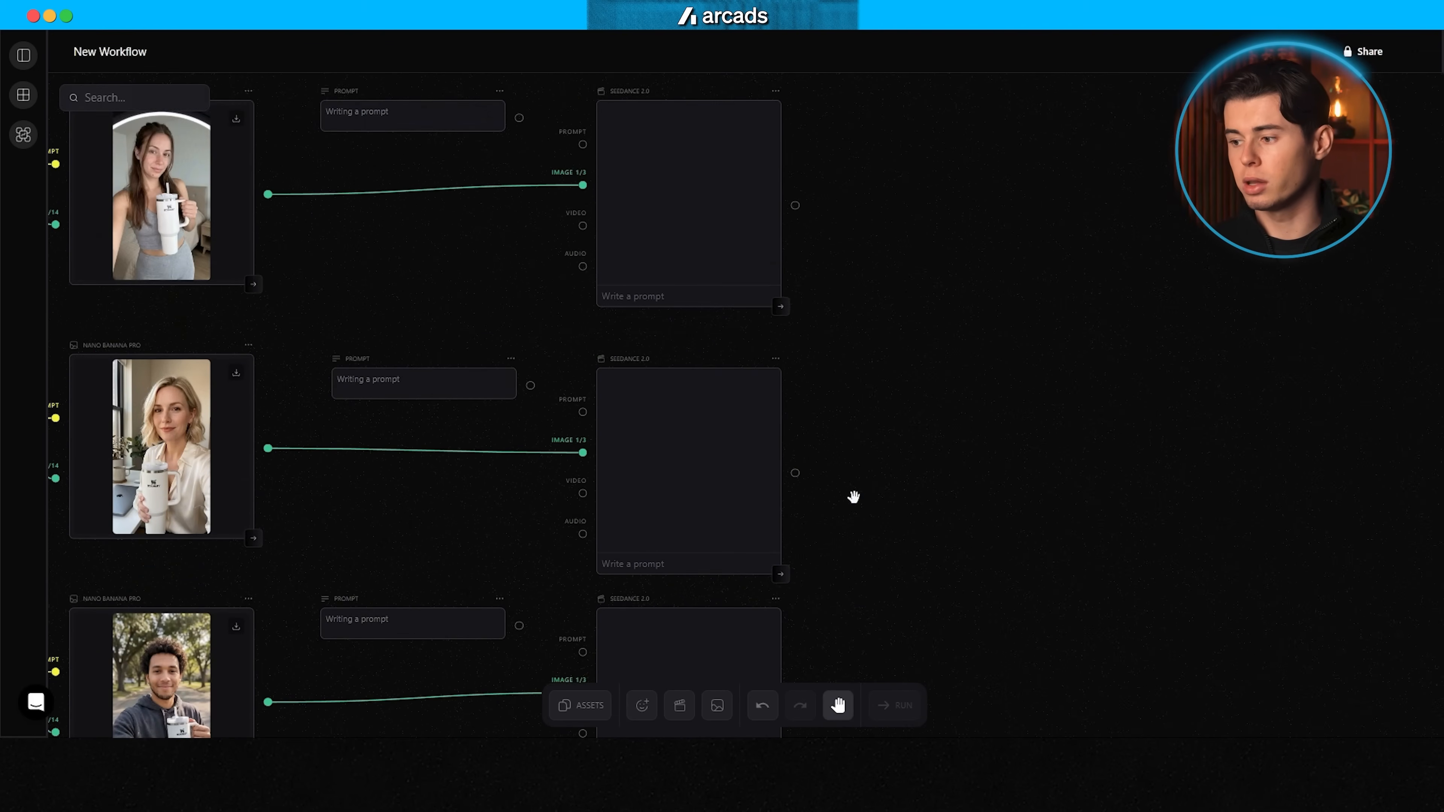
click(775, 317)
scroll(796, 284, left, 2)
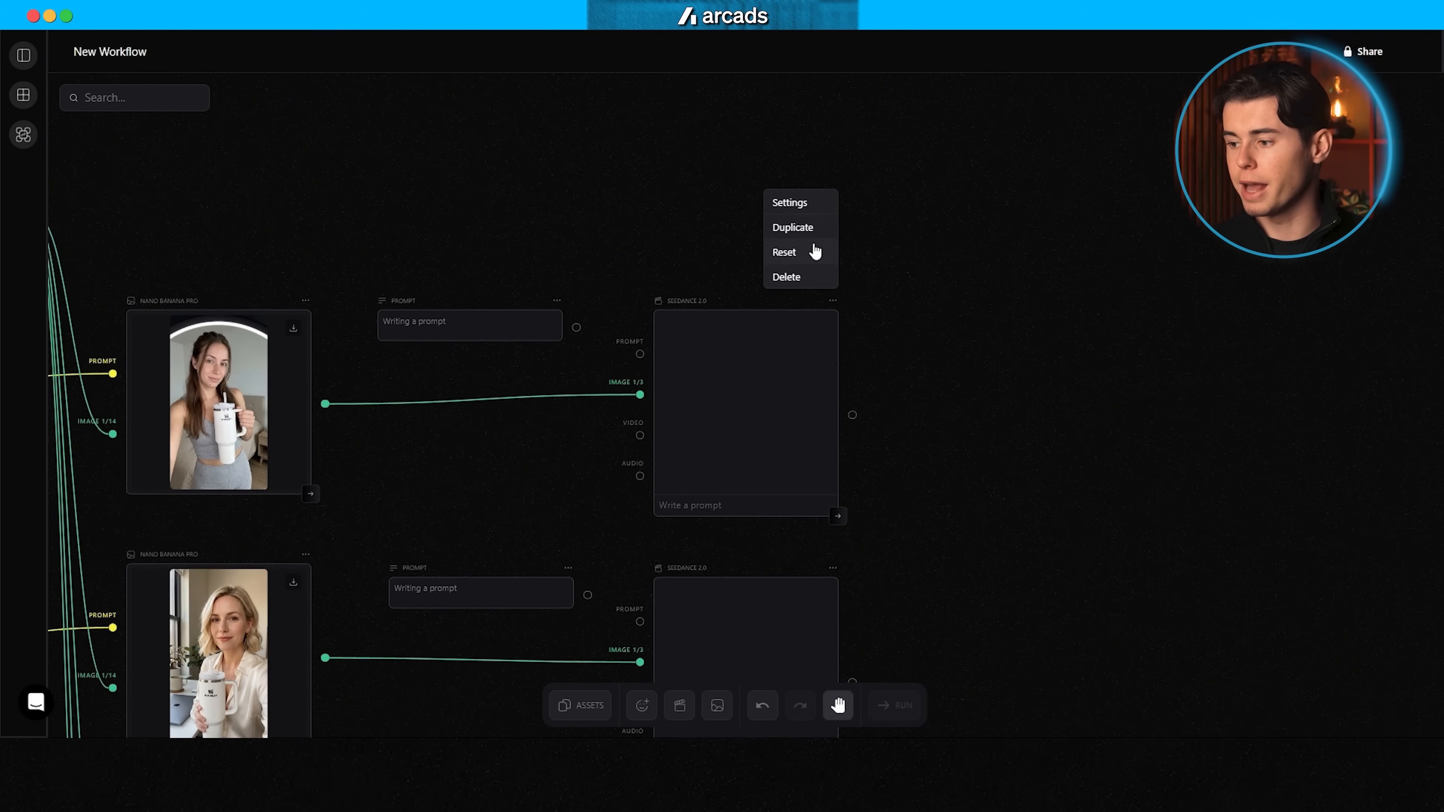
click(793, 204)
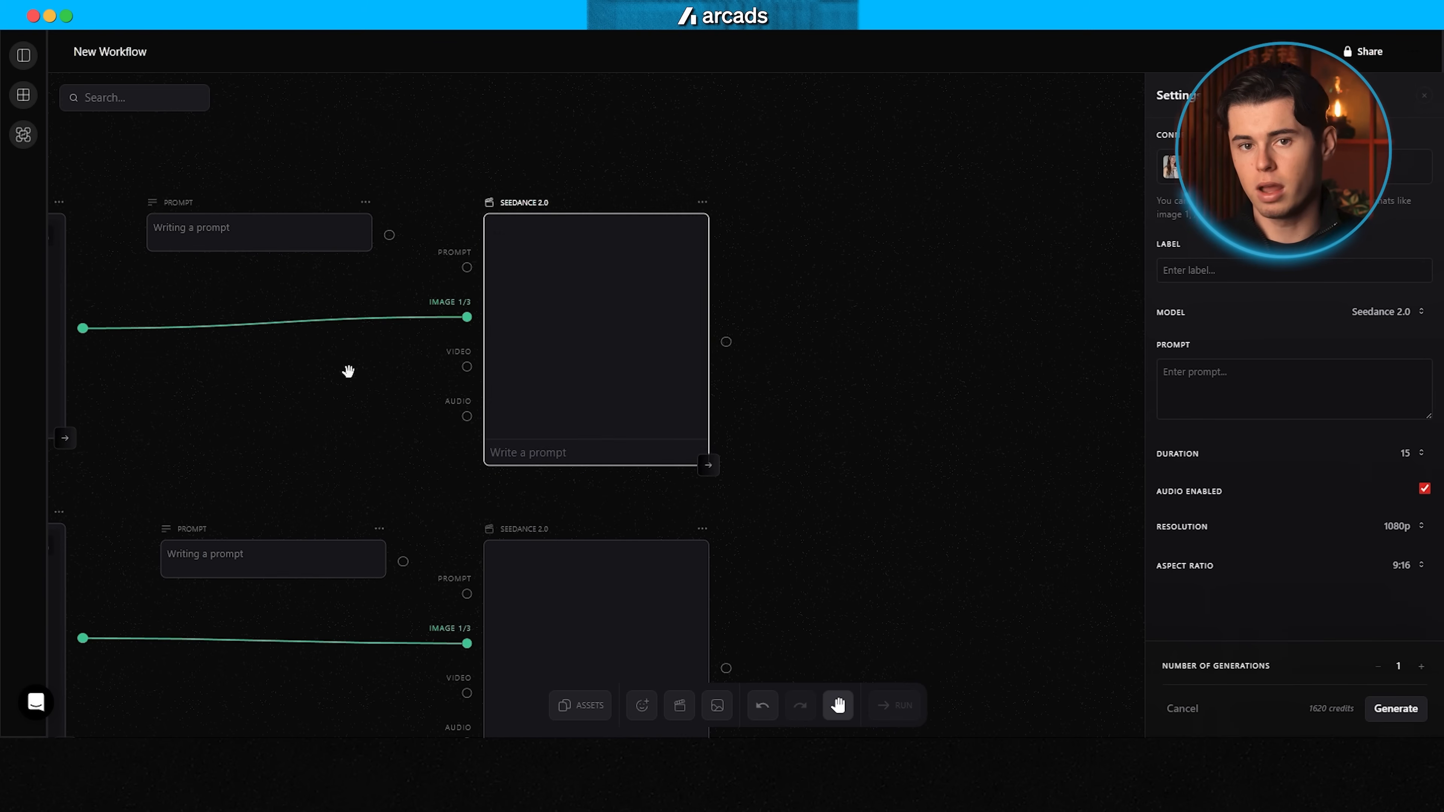
Step: Paste each character's shot and audio script into its empty prompt node and connect it to the prompt input of the neighbouring Seedance 2.0 node
drag(273, 319, 578, 323)
right_click(473, 230)
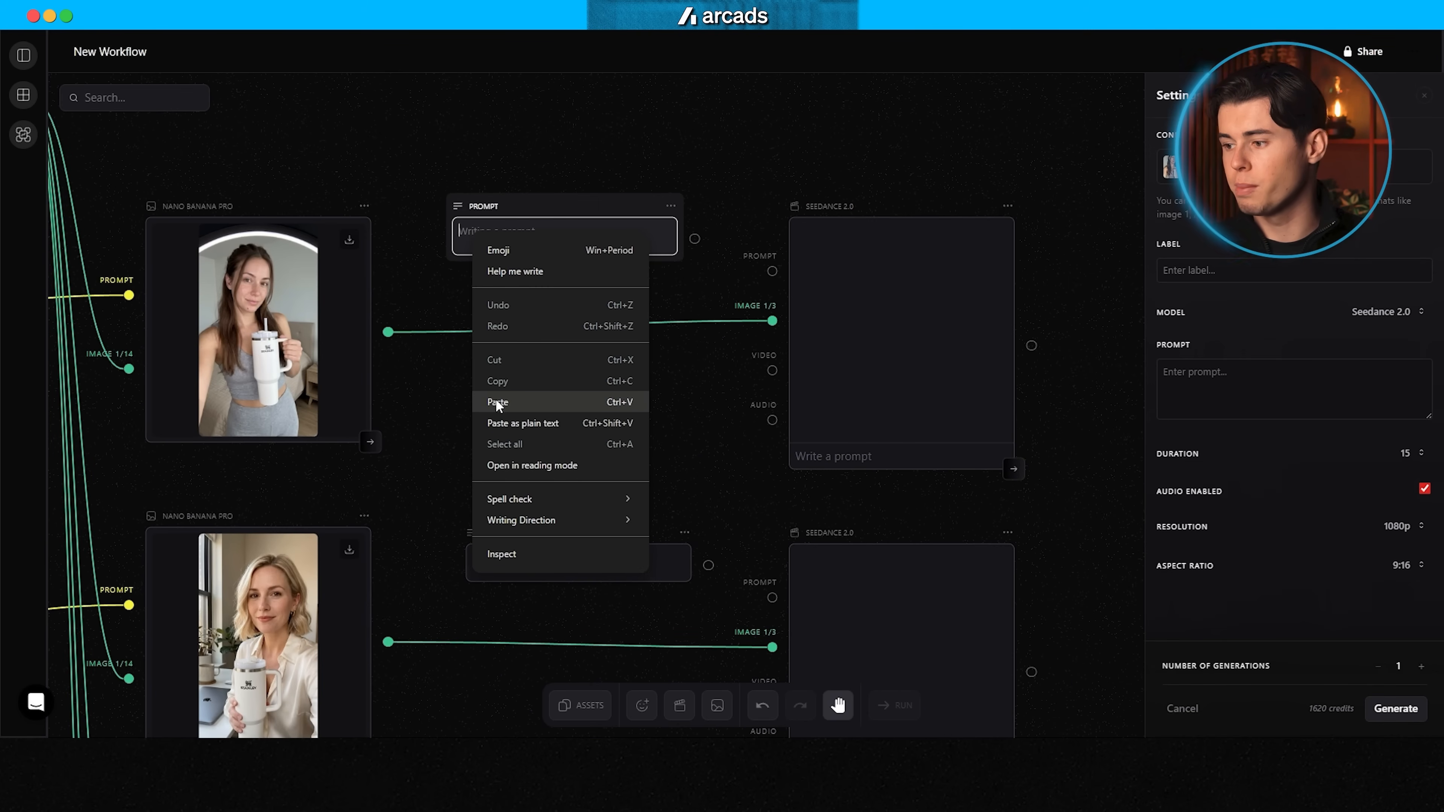
click(495, 401)
drag(694, 335, 772, 267)
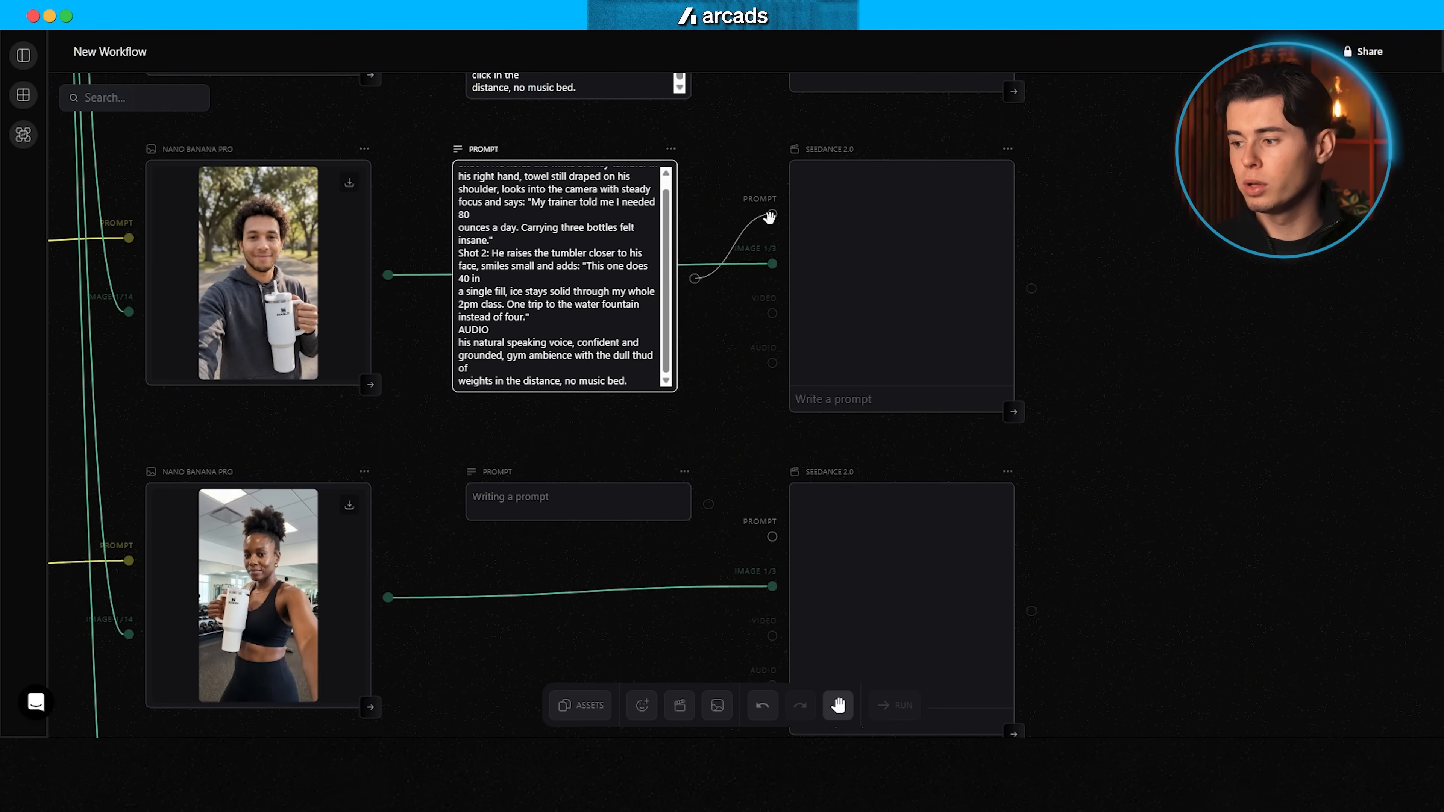
right_click(455, 365)
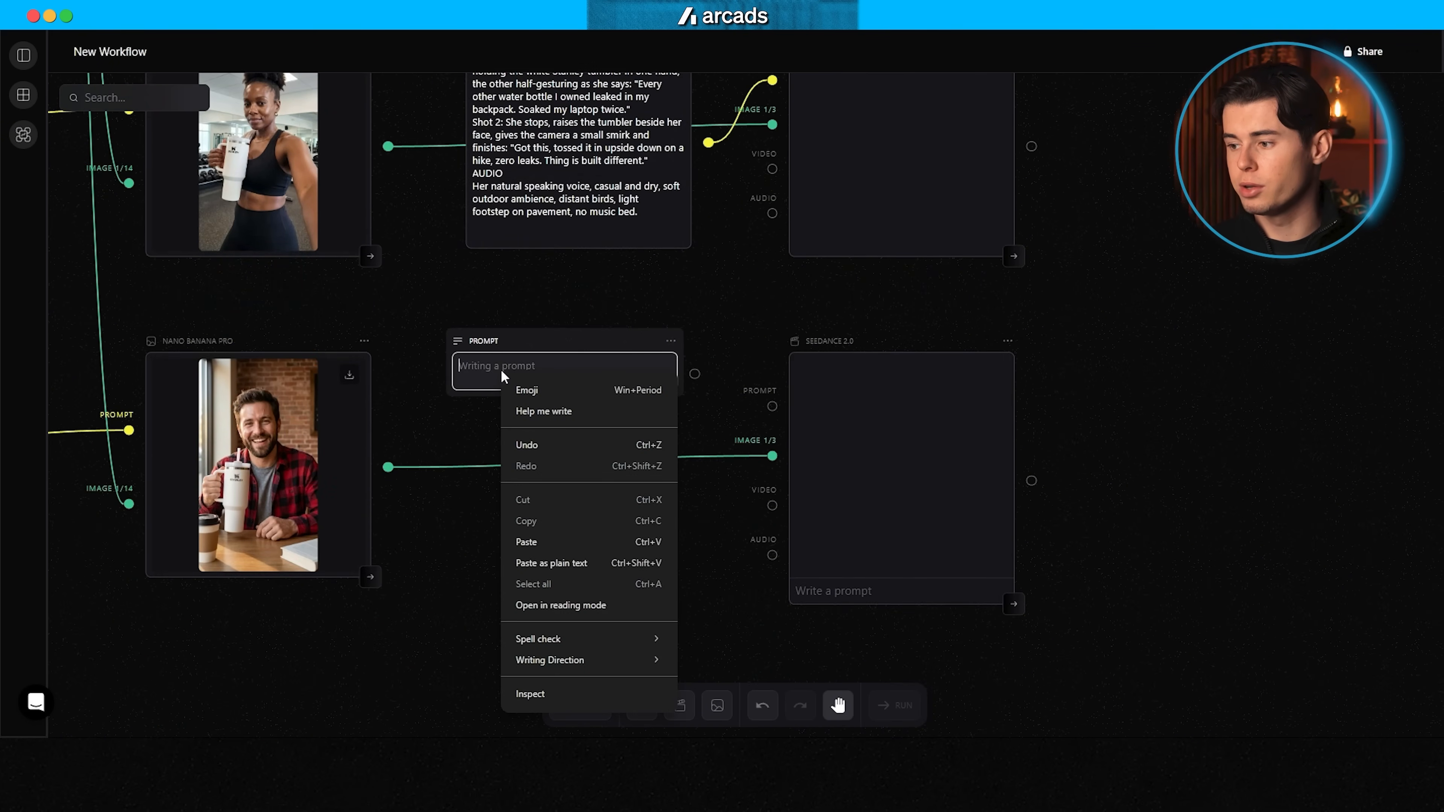
click(483, 526)
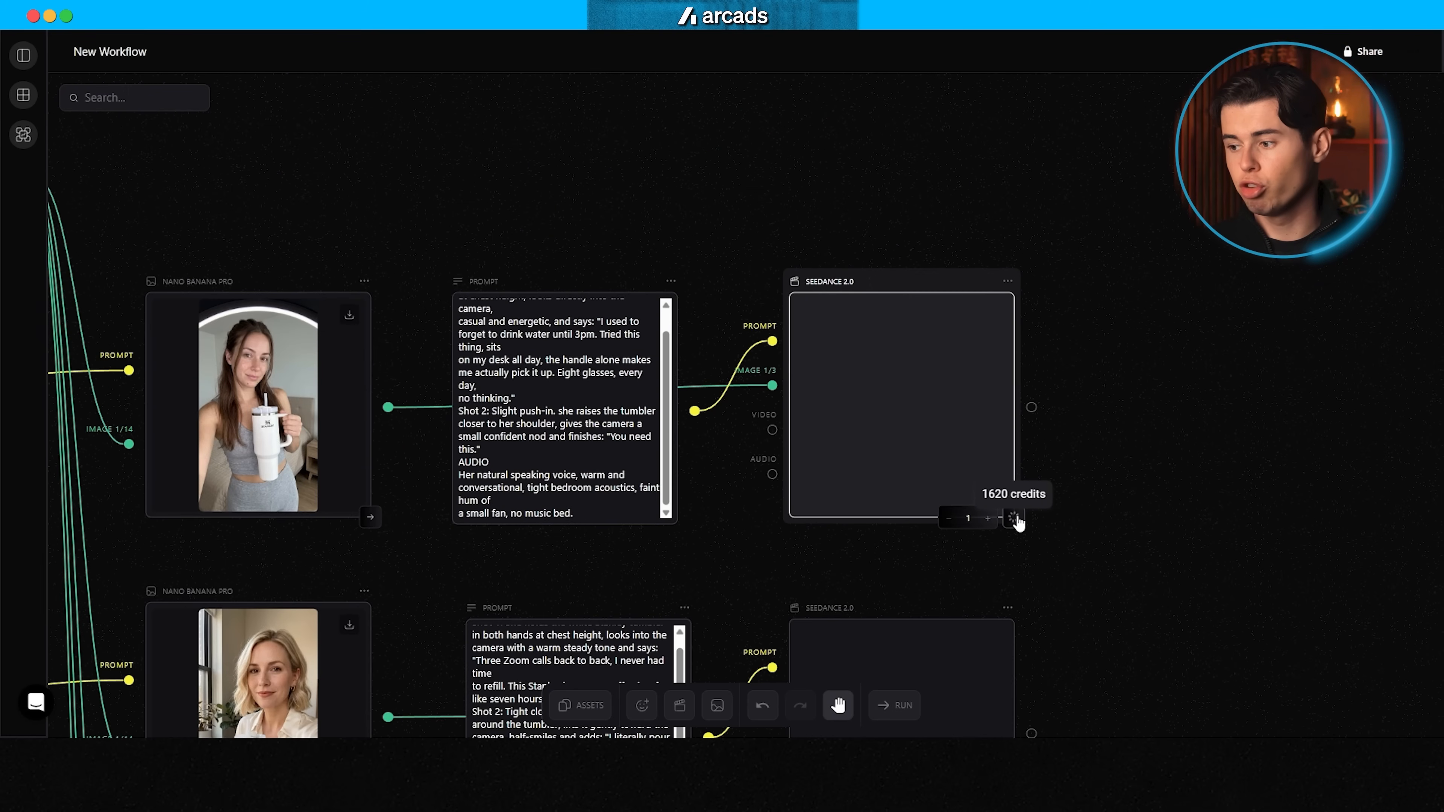
Step: Run video generation on each of the five Seedance 2.0 nodes
click(1013, 516)
scroll(1012, 489, down, 5)
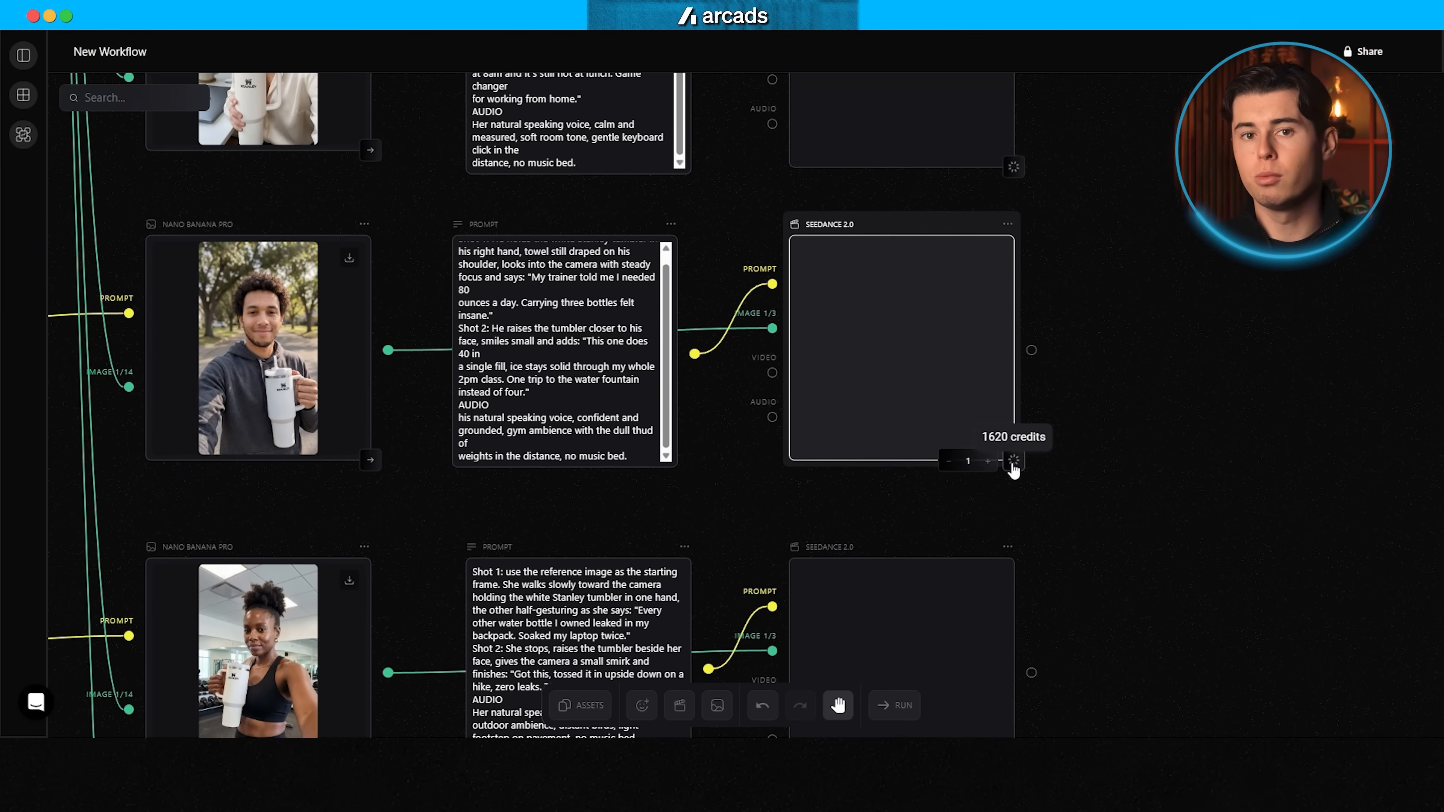
click(1014, 460)
scroll(1012, 462, down, 4)
click(1014, 483)
scroll(1016, 488, down, 4)
click(1014, 502)
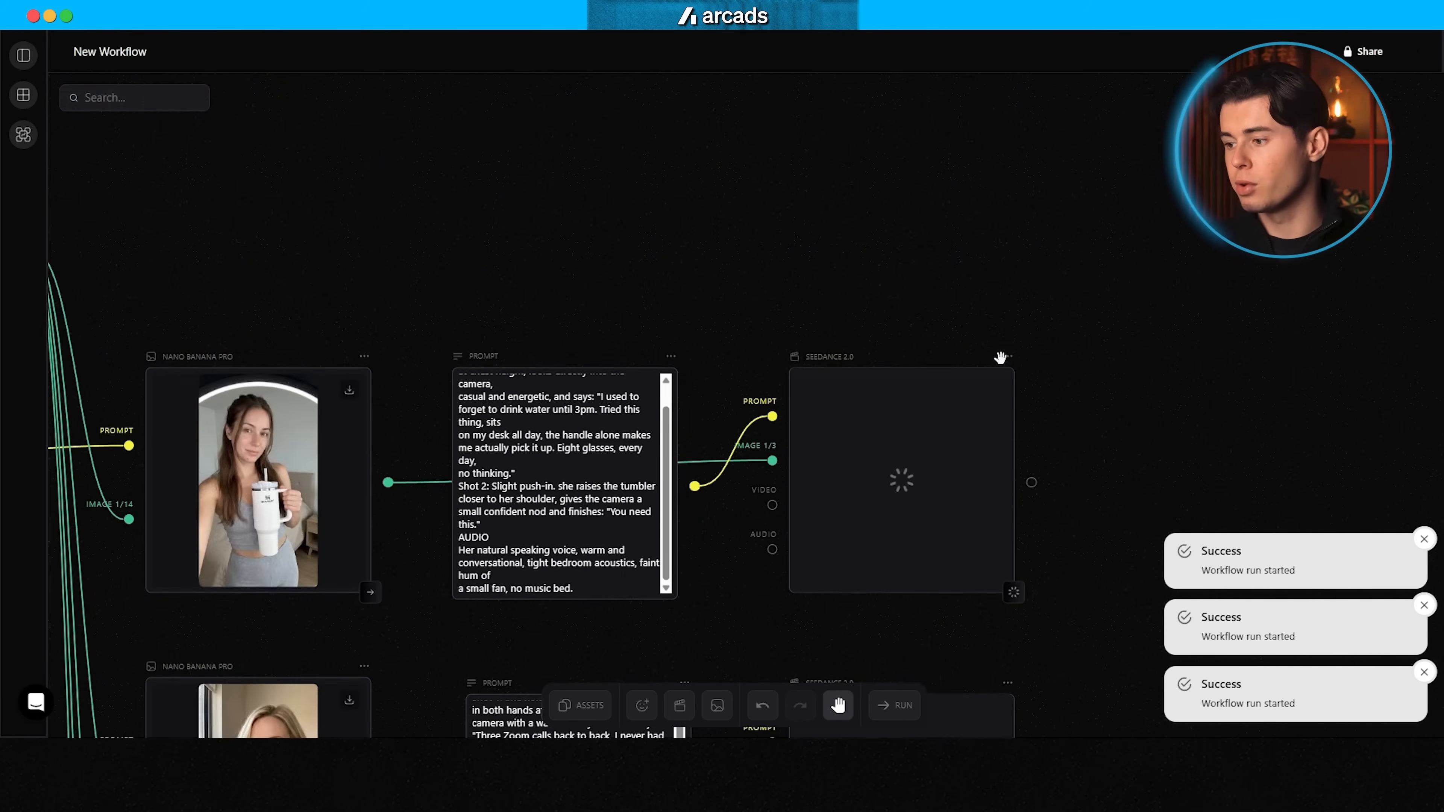
scroll(1012, 398, down, 4)
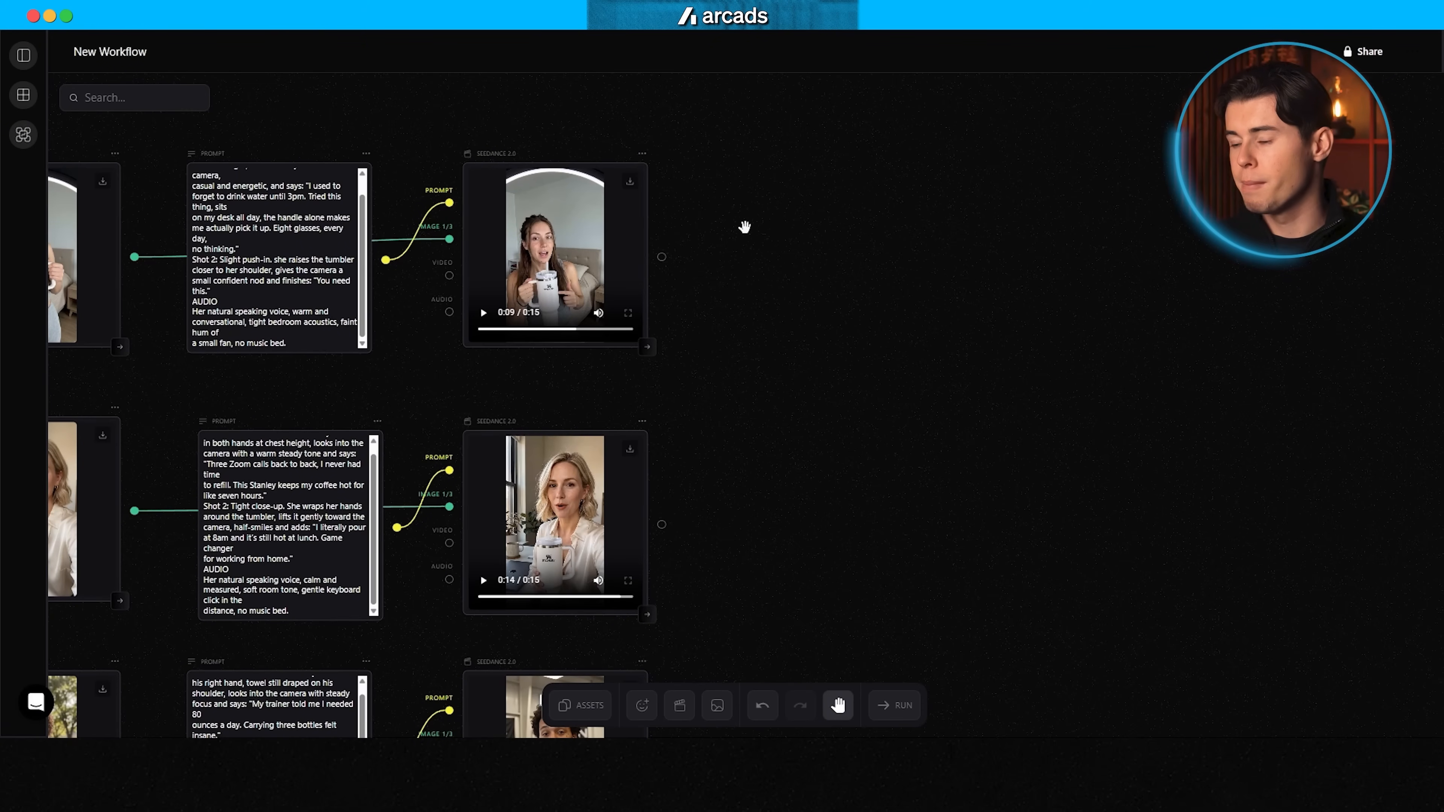
Step: Add a Kling 3.0 Pro video node beside each of the five Seedance 2.0 videos
double_click(744, 227)
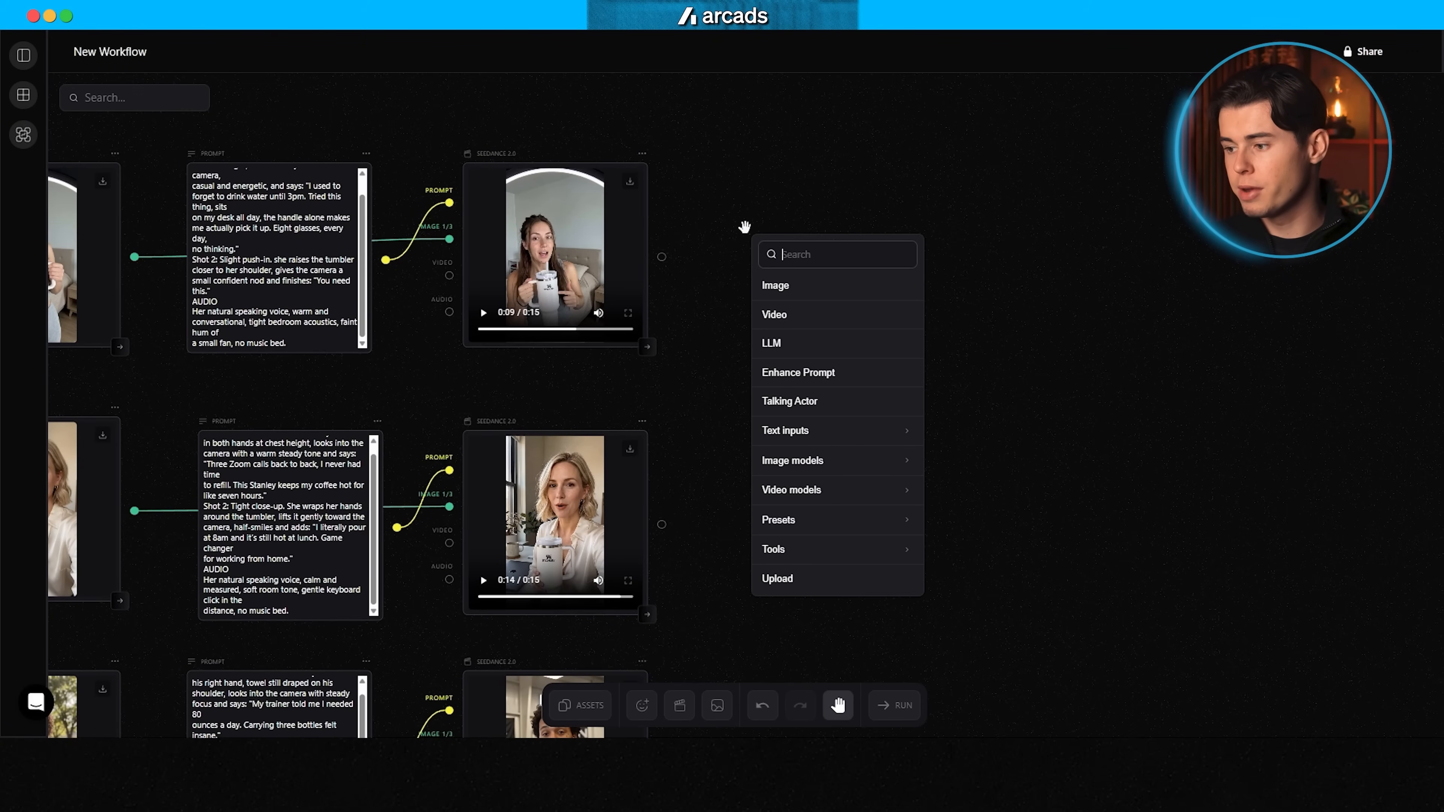
click(967, 500)
drag(915, 381, 828, 219)
scroll(824, 302, down, 3)
double_click(753, 291)
click(975, 512)
scroll(807, 277, down, 5)
double_click(774, 267)
scroll(864, 352, down, 9)
double_click(778, 266)
click(990, 523)
drag(847, 274, 860, 216)
scroll(803, 254, down, 4)
double_click(796, 259)
click(989, 513)
Step: Connect each generated character image to the start frame input of the Kling 3.0 Pro node in its row
scroll(996, 425, up, 13)
scroll(1218, 86, down, 2)
drag(397, 211, 840, 220)
scroll(500, 387, down, 1)
drag(398, 329, 840, 347)
scroll(682, 364, down, 1)
drag(397, 446, 840, 459)
scroll(625, 443, down, 3)
drag(398, 421, 840, 430)
scroll(565, 393, up, 6)
Step: Connect each video prompt node to the prompt input of the Kling 3.0 Pro node in its row
drag(591, 289, 844, 257)
scroll(711, 347, down, 1)
drag(600, 416, 844, 384)
scroll(739, 381, down, 3)
scroll(682, 353, down, 3)
drag(592, 372, 844, 313)
scroll(1137, 441, up, 9)
scroll(1148, 444, down, 1)
scroll(1052, 285, up, 3)
Step: Set the duration to 15 in the settings of the first two Kling 3.0 Pro nodes
click(705, 217)
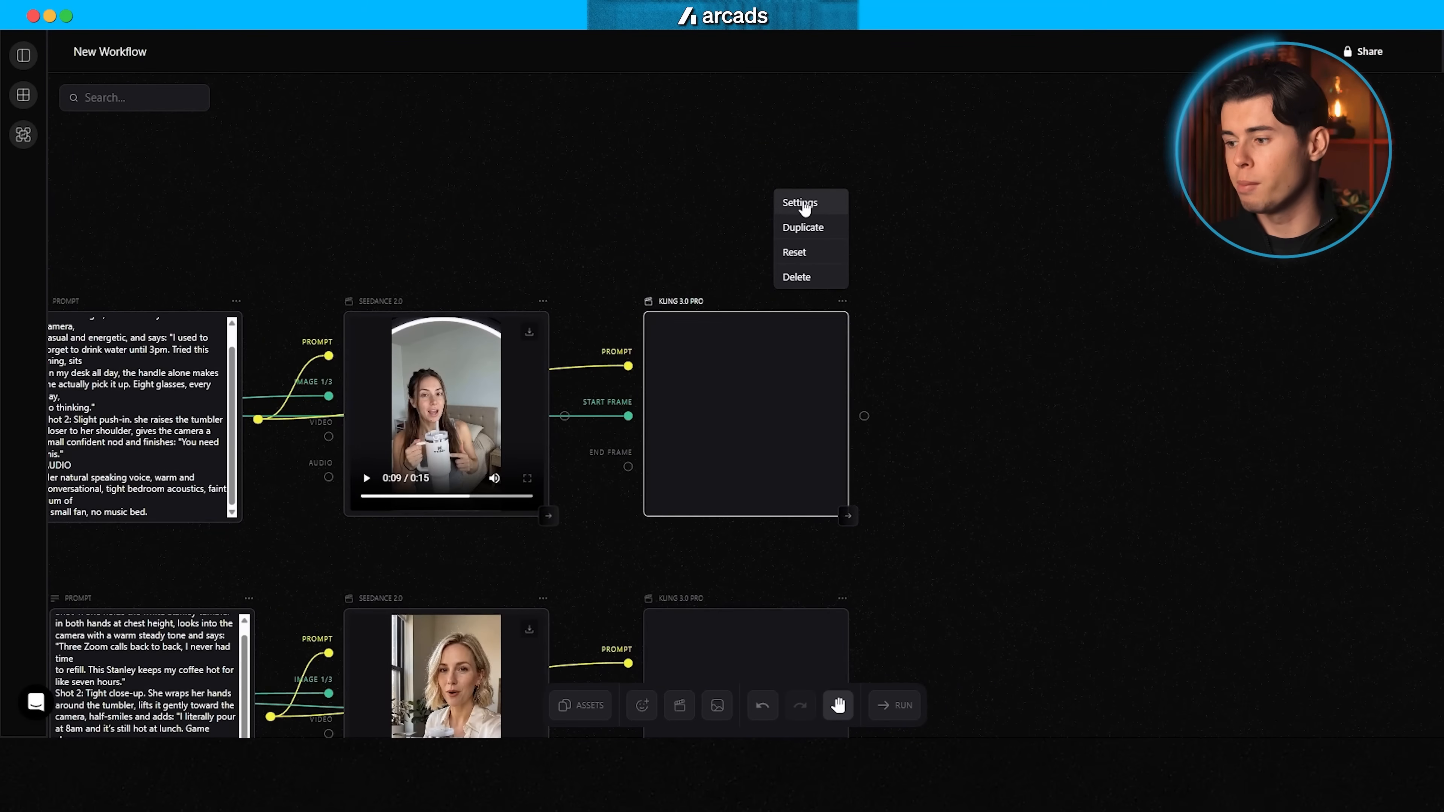
click(803, 208)
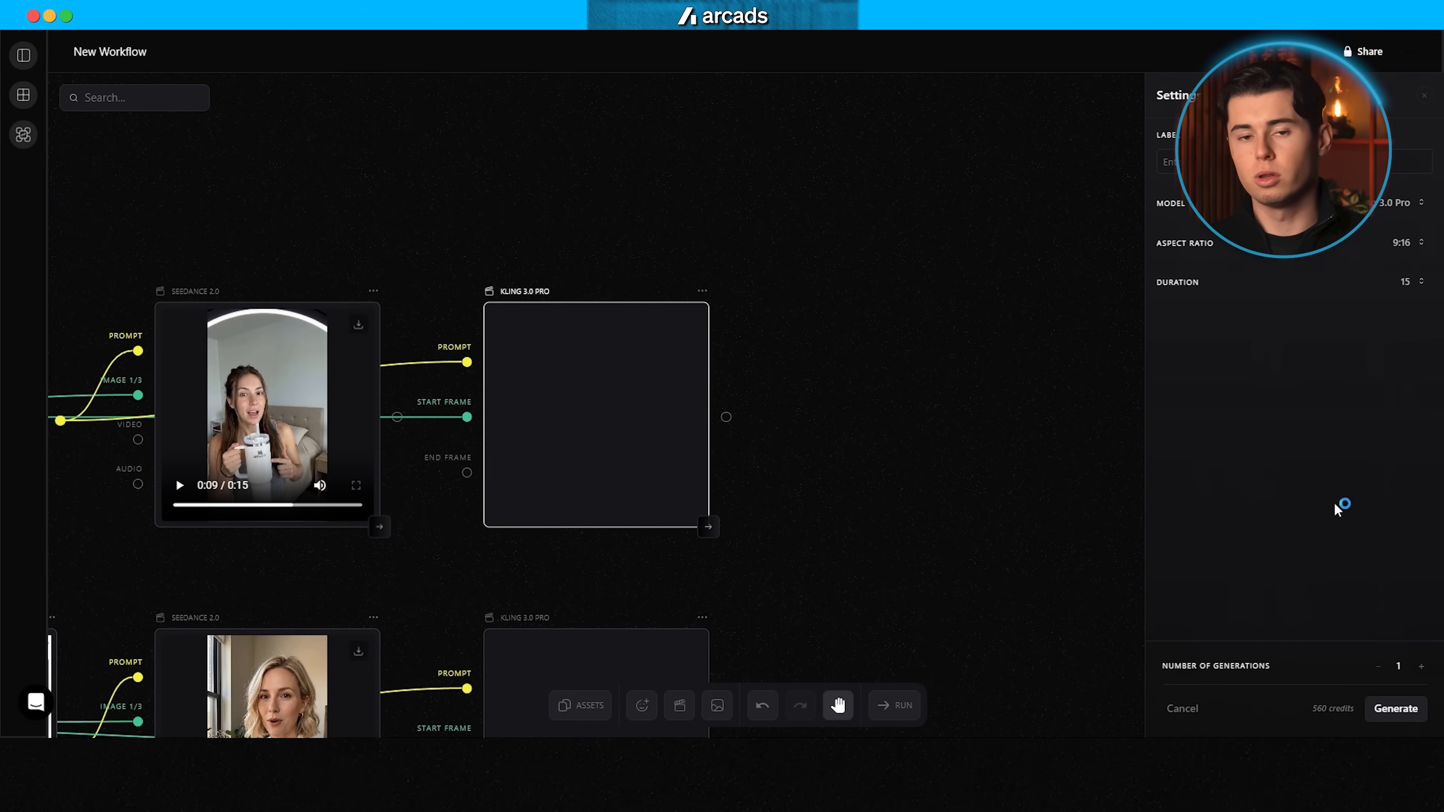
scroll(671, 287, down, 6)
click(702, 242)
click(801, 233)
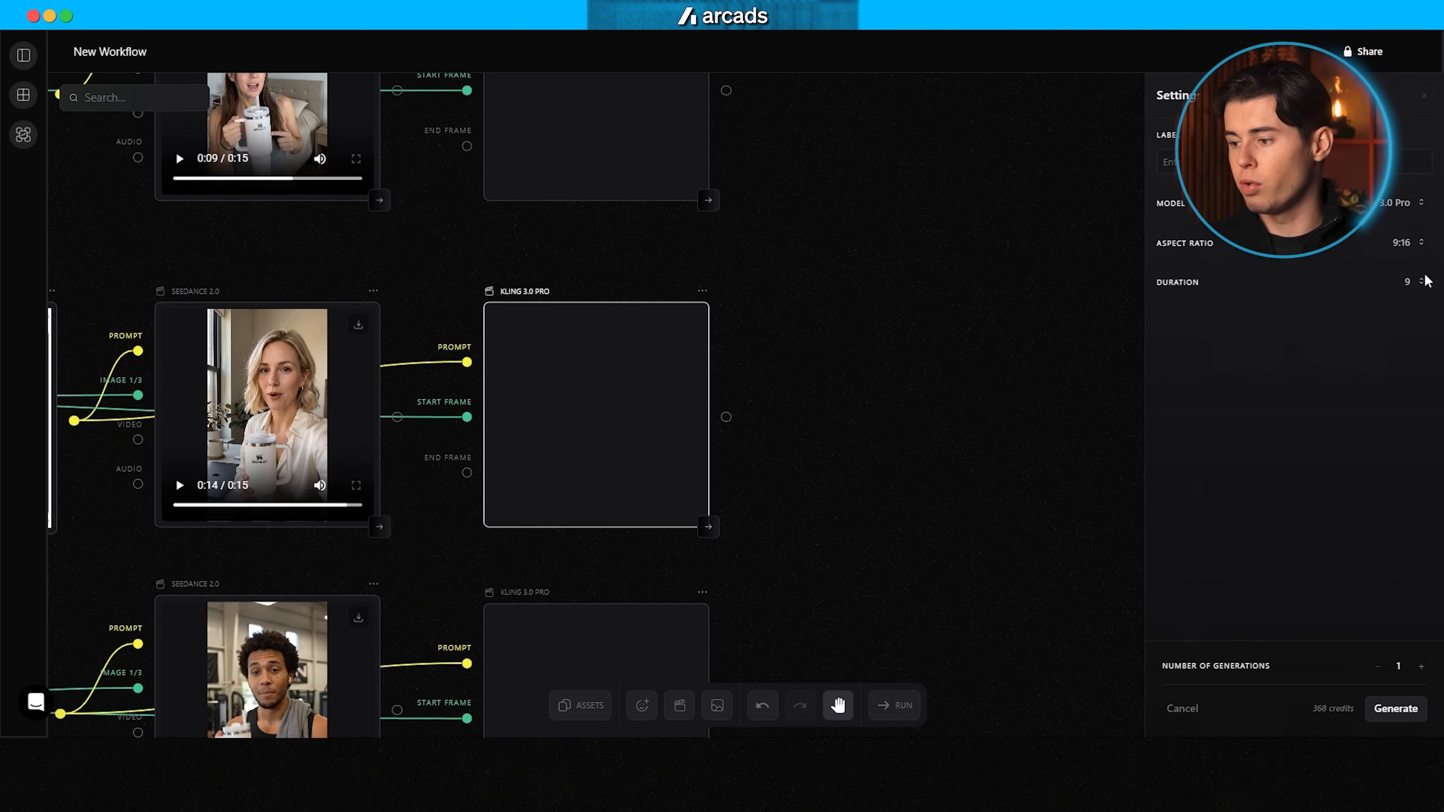
click(1429, 535)
Step: Set the duration of the remaining three Kling 3.0 Pro nodes to 15
scroll(721, 283, down, 5)
click(650, 295)
click(1418, 284)
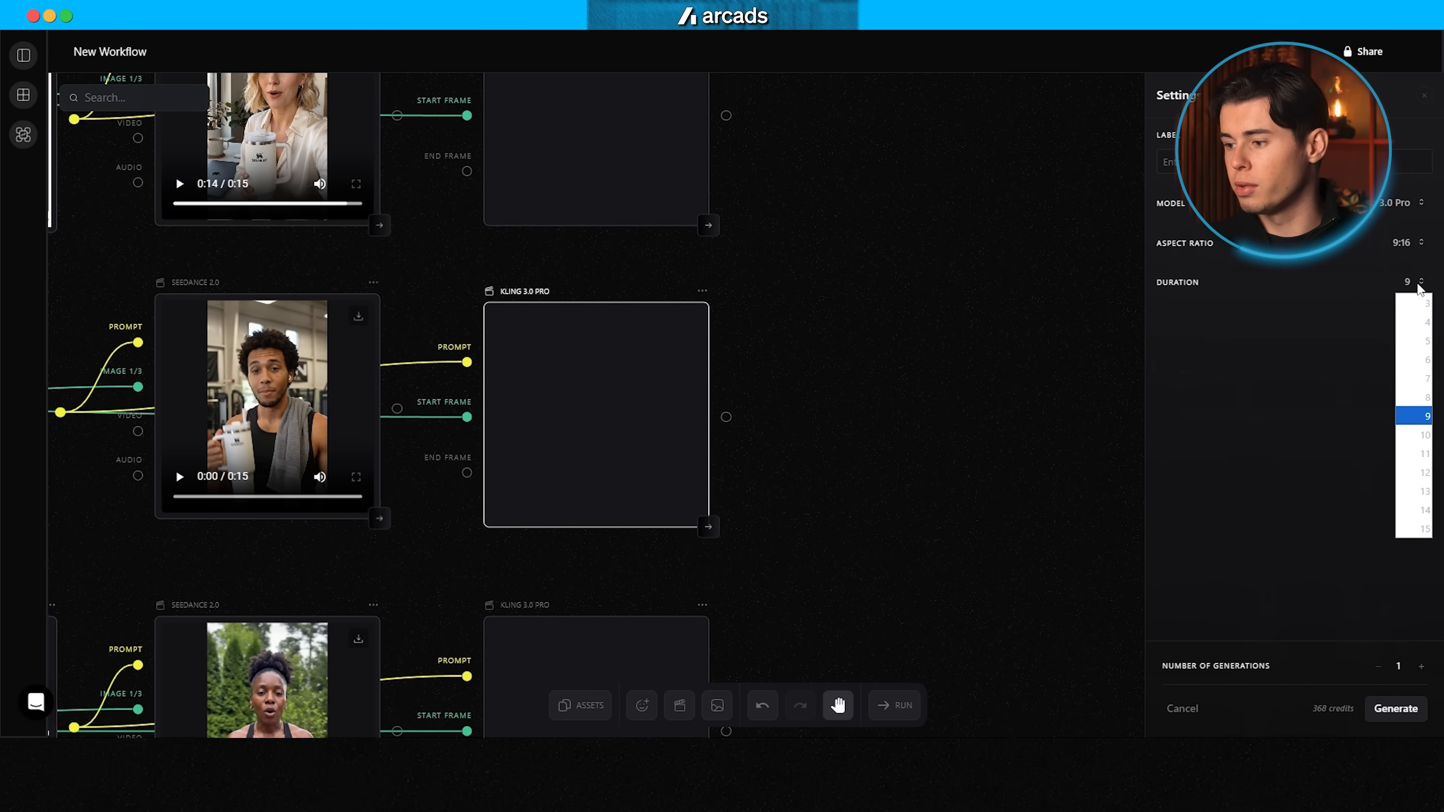
scroll(635, 297, down, 5)
click(635, 296)
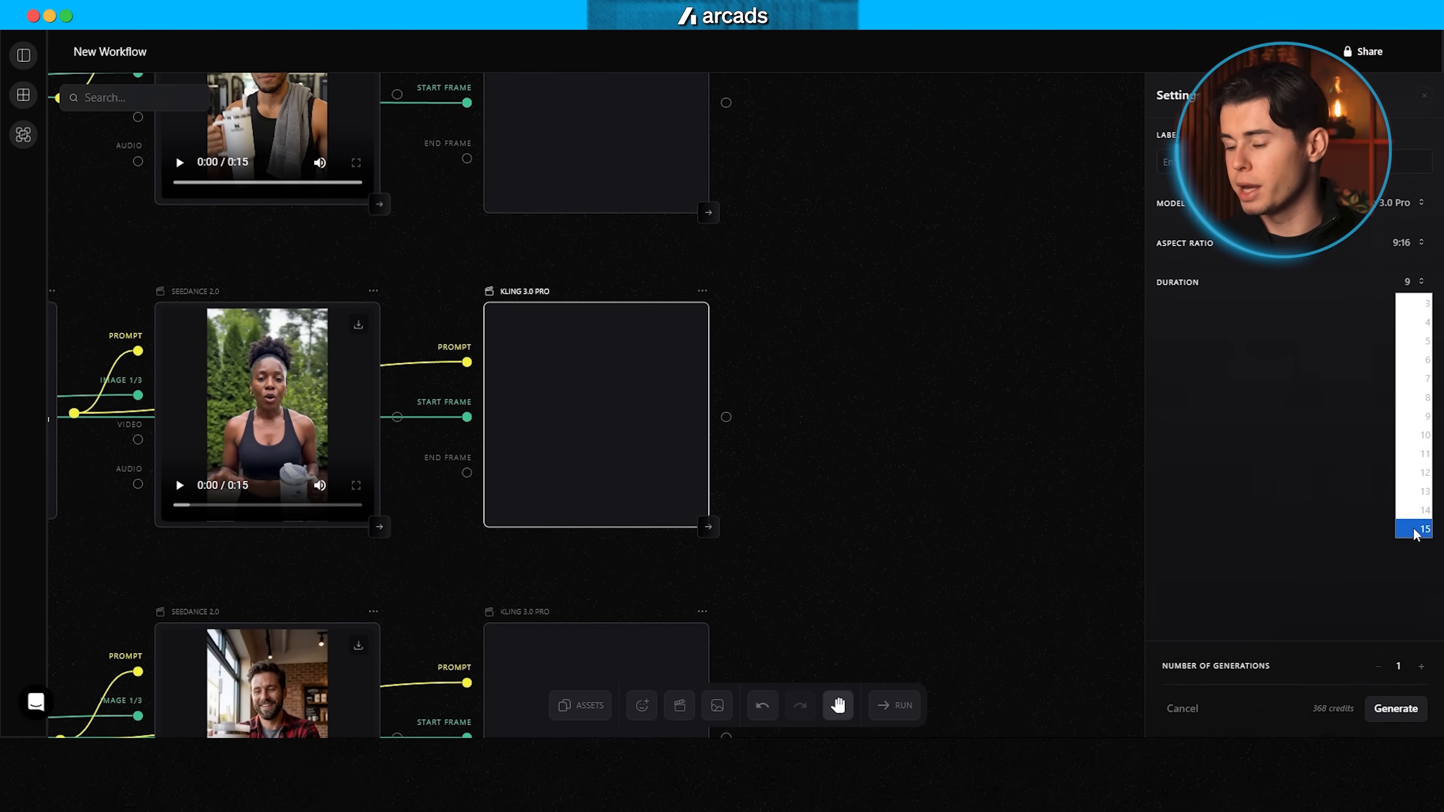
click(1414, 529)
scroll(587, 310, down, 5)
click(587, 309)
click(1418, 284)
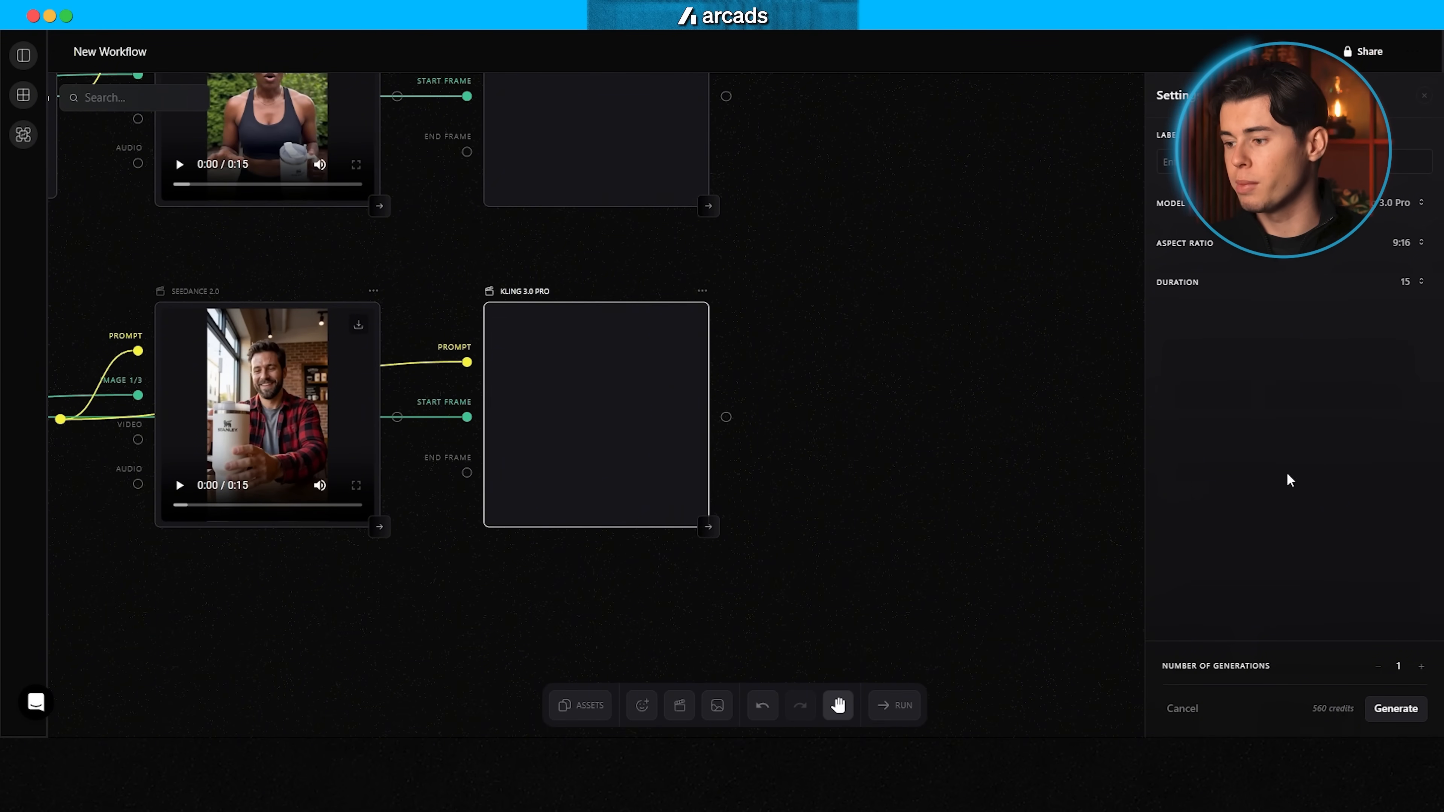
scroll(883, 348, down, 1)
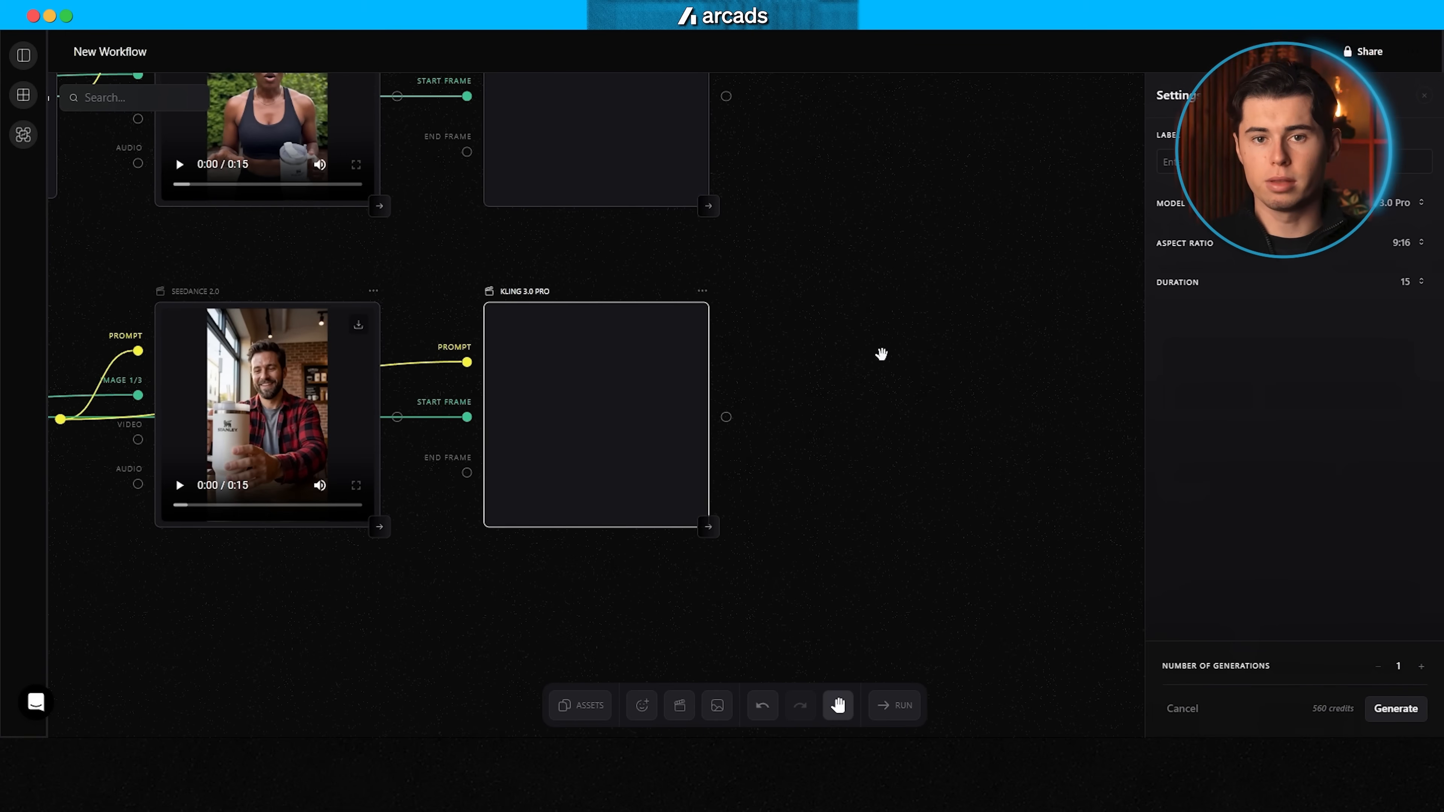
Step: Run video generation on the Kling 3.0 Pro nodes, beginning with the first row
scroll(882, 348, up, 20)
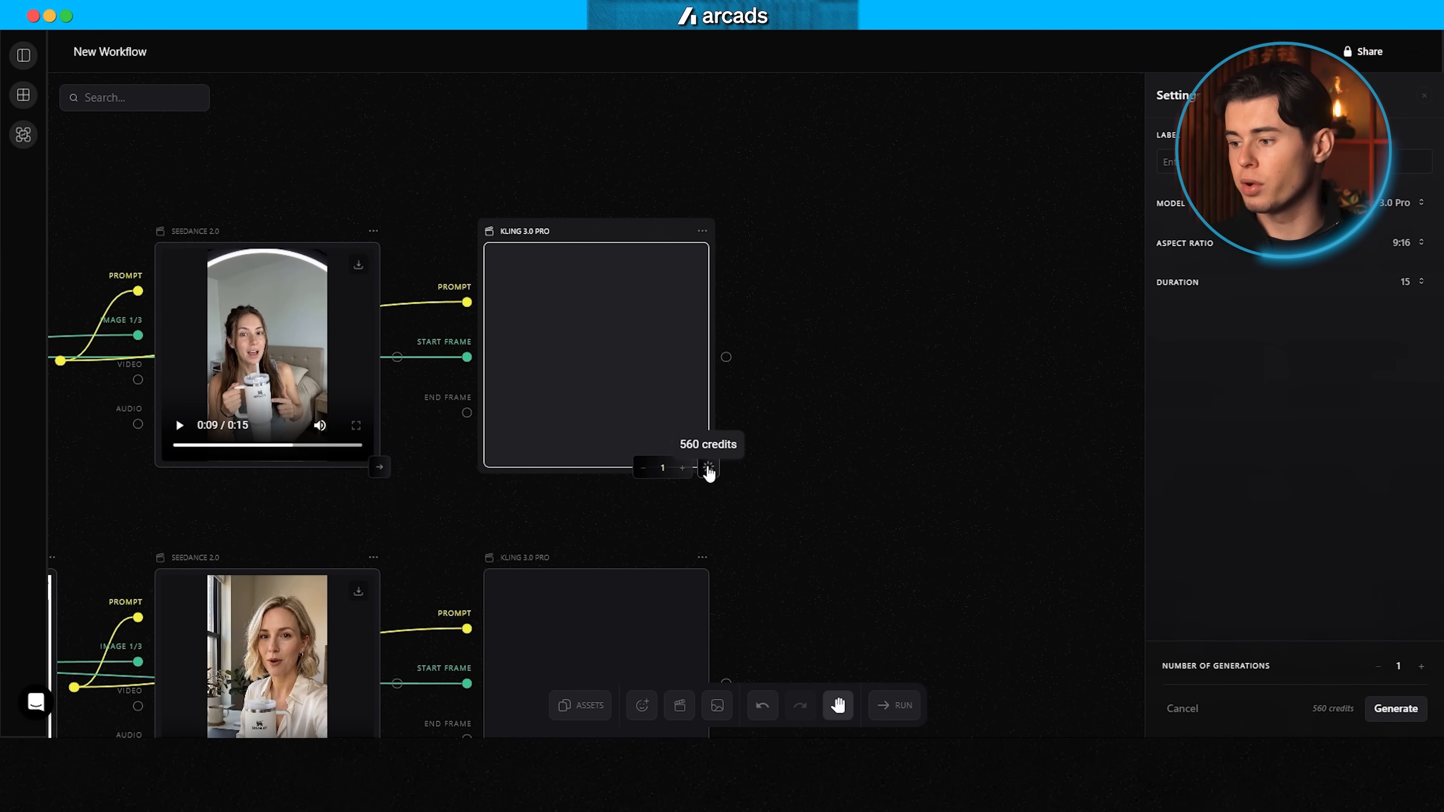
click(707, 470)
scroll(707, 398, down, 5)
click(709, 492)
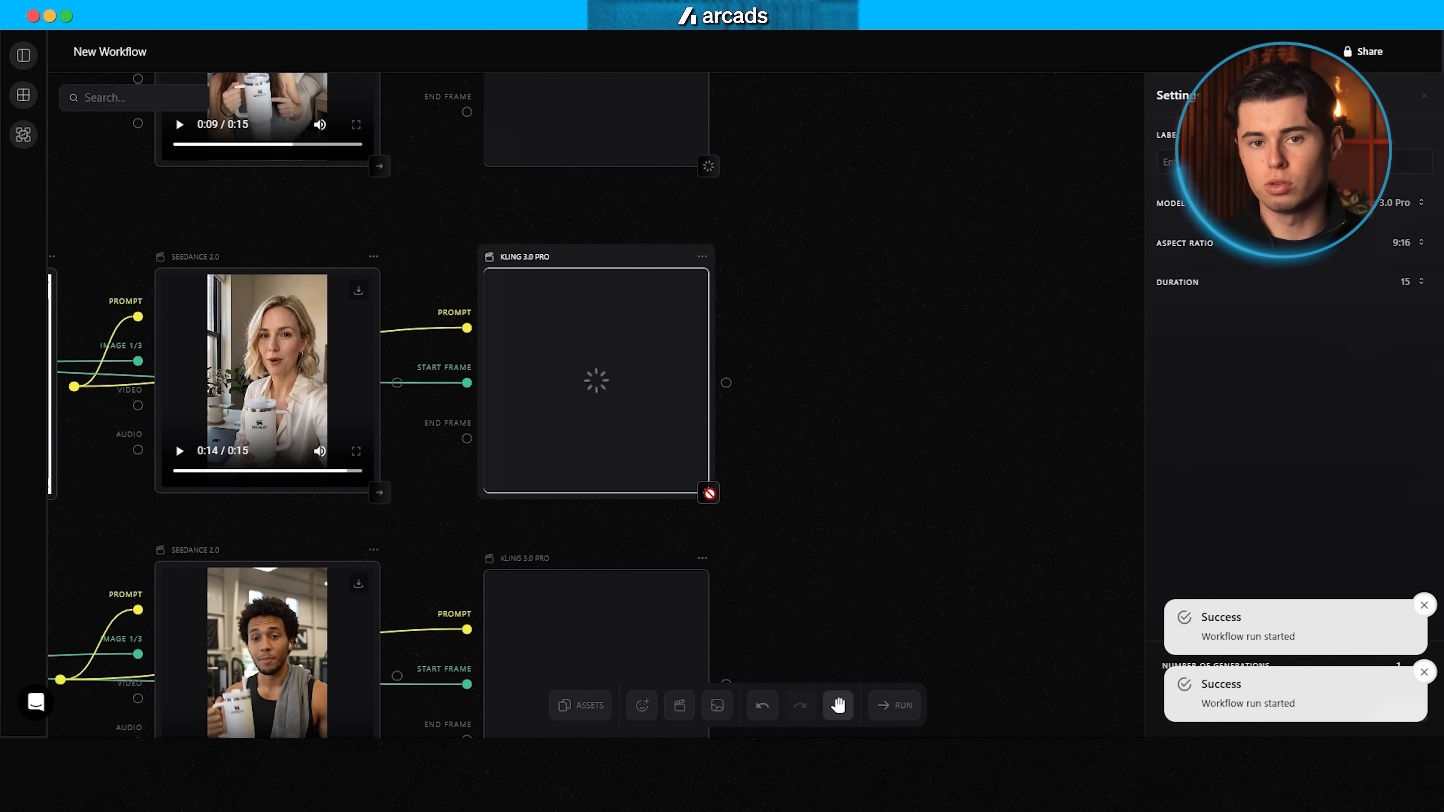
scroll(689, 425, down, 3)
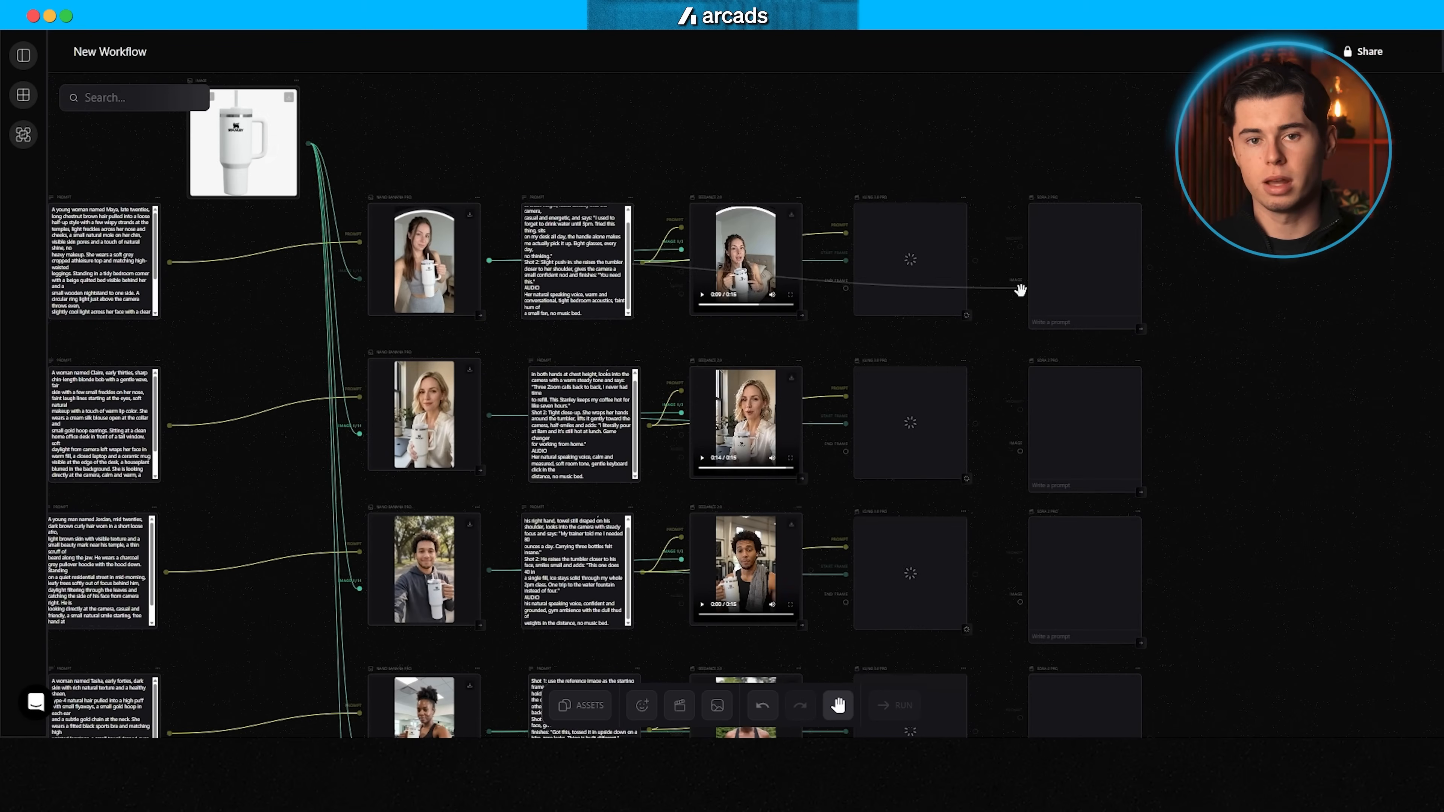
scroll(1018, 284, up, 2)
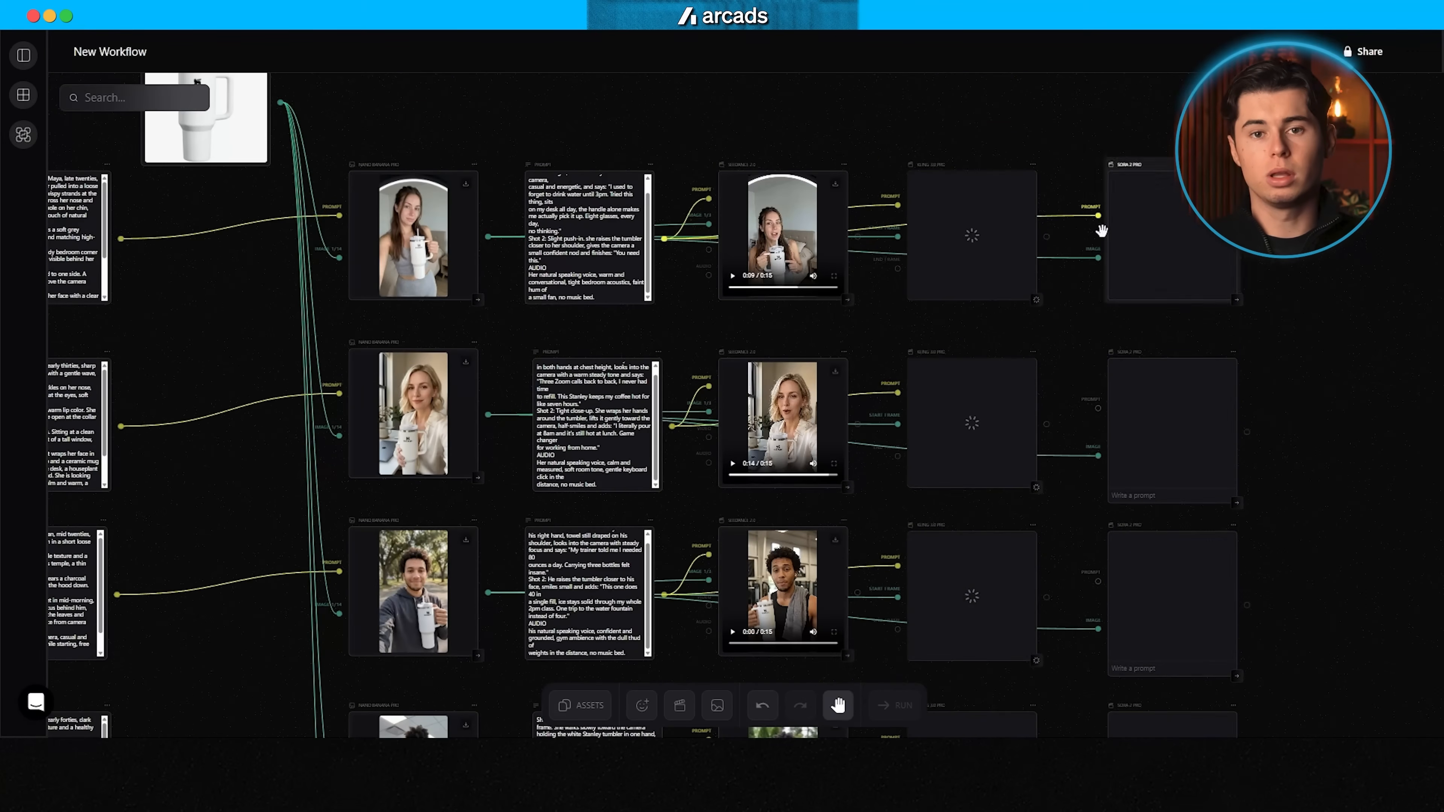